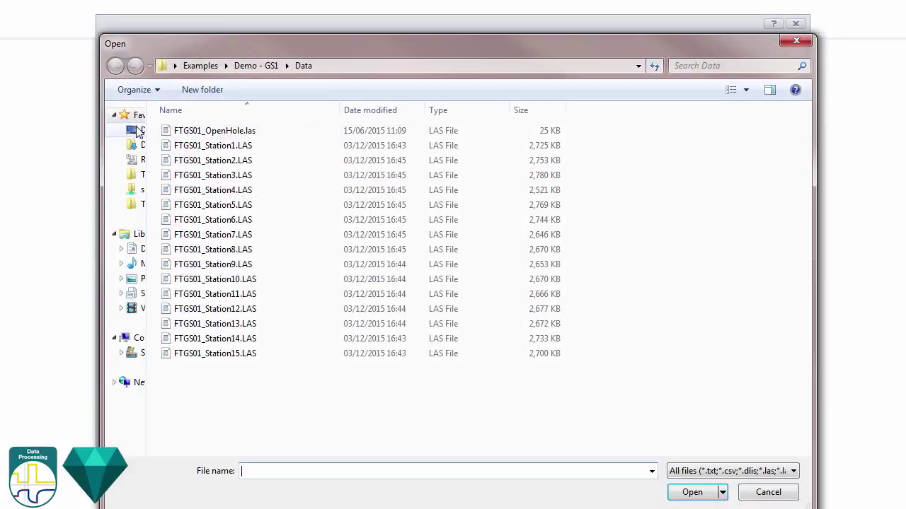
Step: Load all sixteen FTGS01 LAS files with the Schlumberger FPWD mnemonic template
{"action": "left_click_drag", "start_coordinate": [158, 127], "coordinate": [261, 358]}
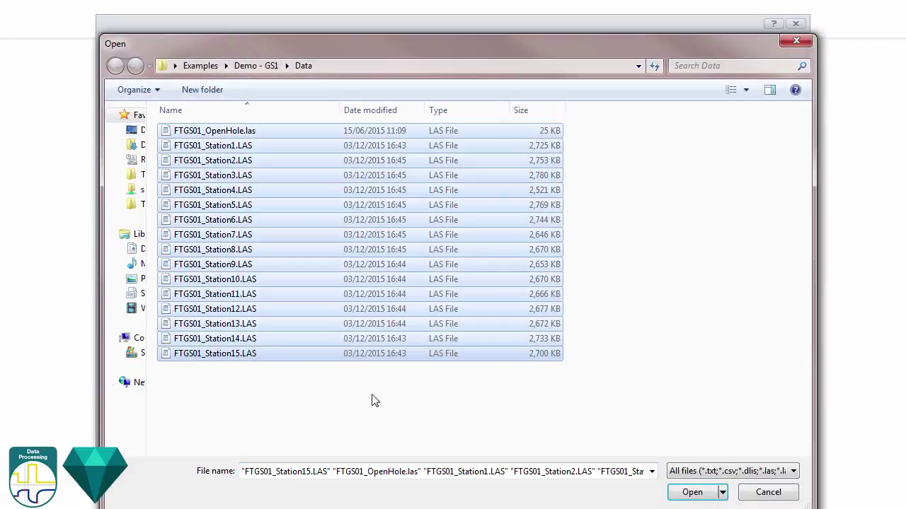
{"action": "left_click", "coordinate": [679, 495]}
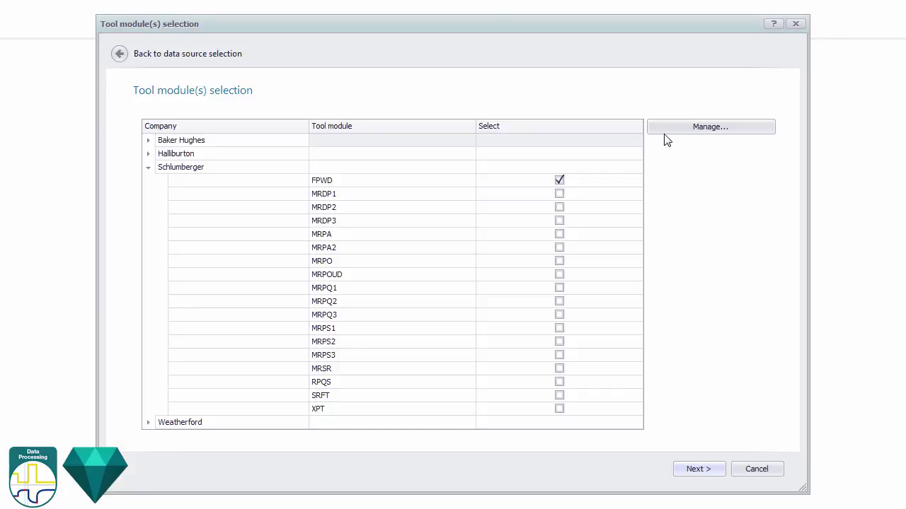
{"action": "left_click", "coordinate": [665, 133]}
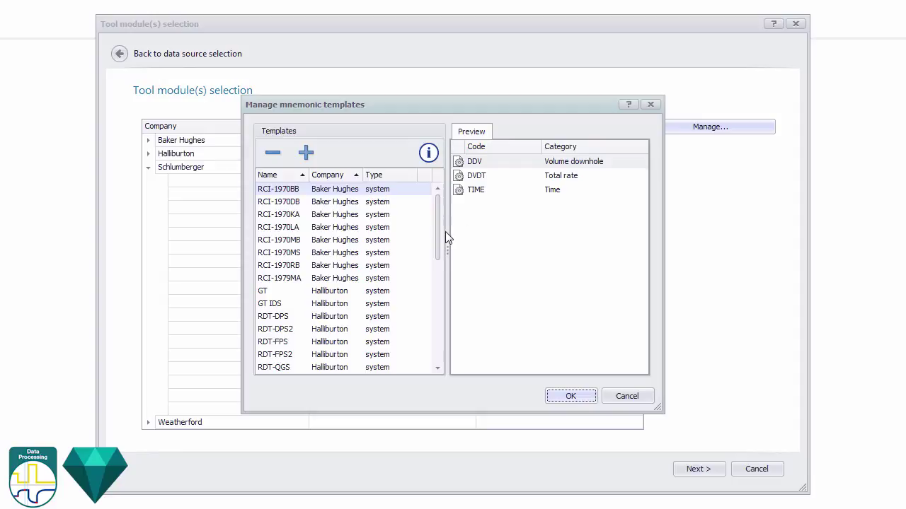
{"action": "left_click_drag", "start_coordinate": [436, 237], "coordinate": [438, 277]}
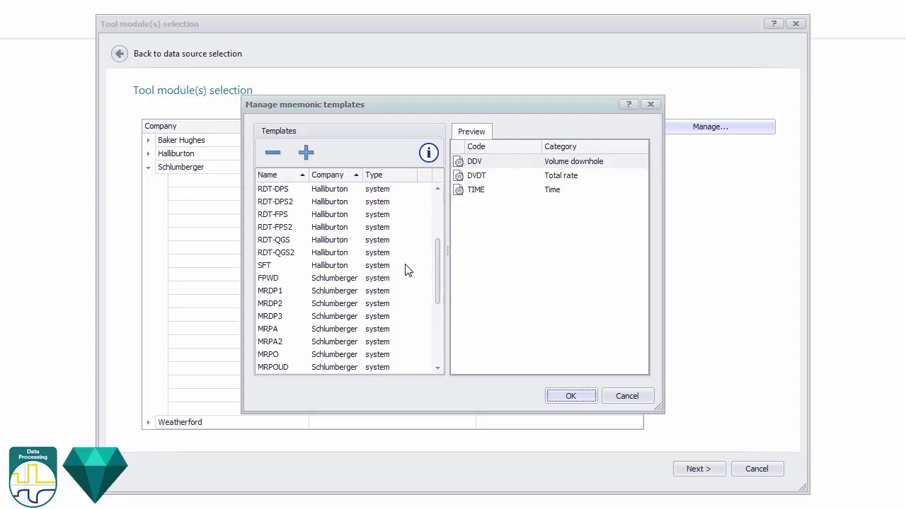
{"action": "left_click", "coordinate": [384, 280]}
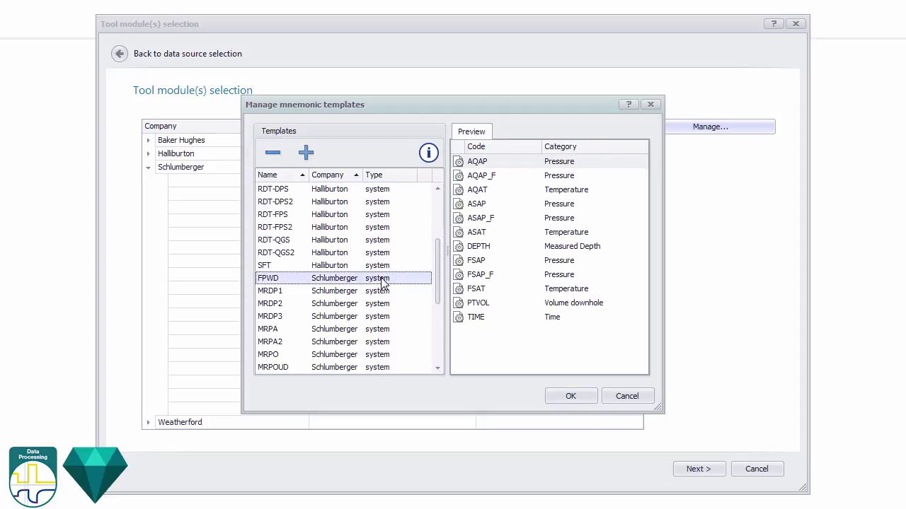
{"action": "left_click", "coordinate": [561, 399]}
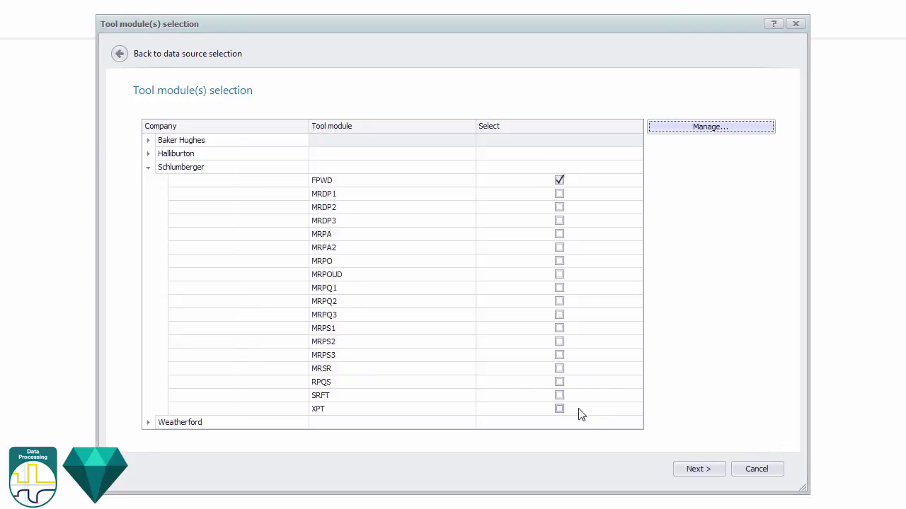
{"action": "left_click", "coordinate": [681, 470]}
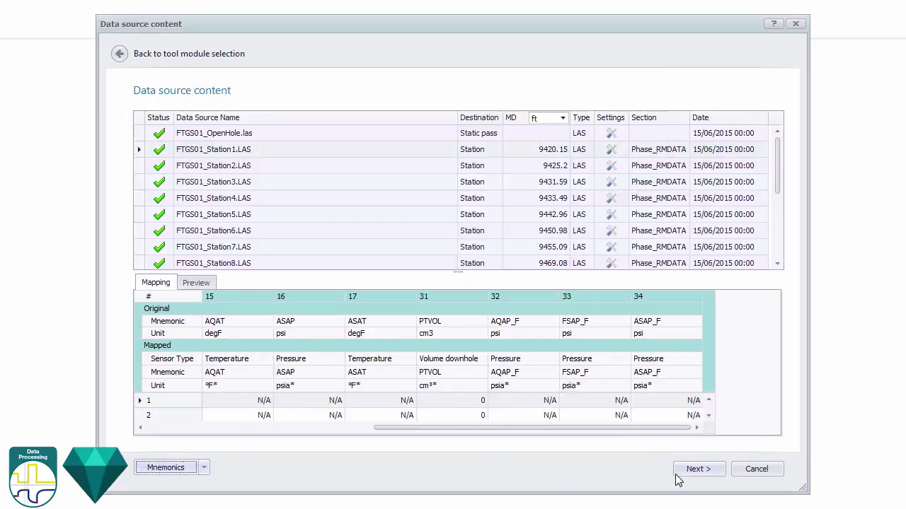
Step: Compute Cpf 5660.706 from the SC 4.75 probe geometry with rw 3.6 in
{"action": "left_click", "coordinate": [677, 475]}
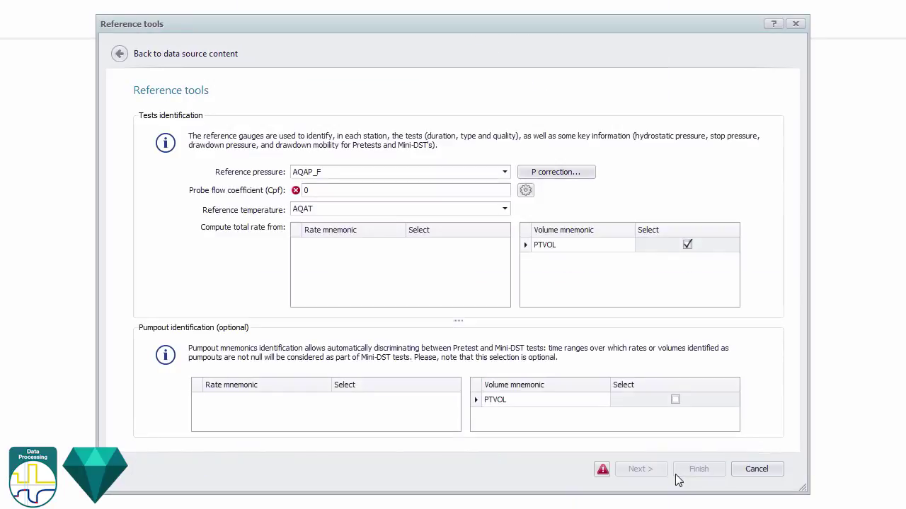
{"action": "left_click", "coordinate": [525, 191]}
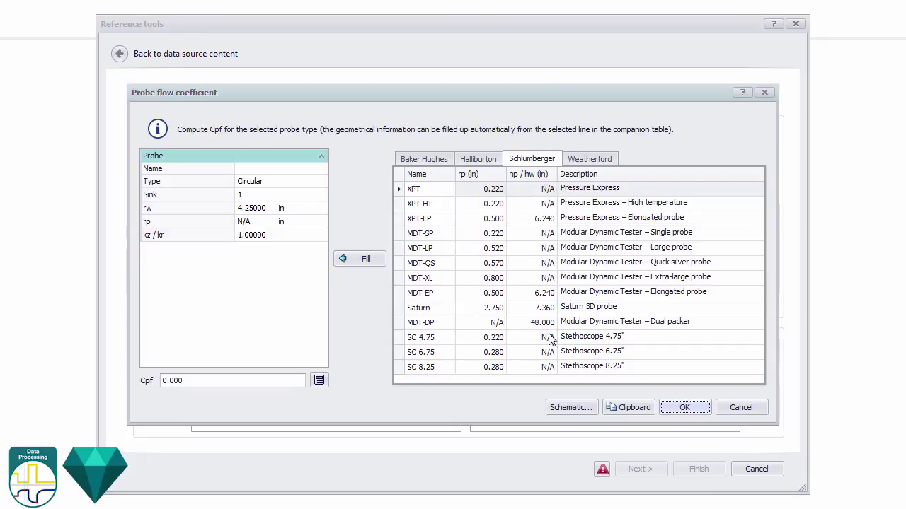
{"action": "left_click", "coordinate": [570, 407]}
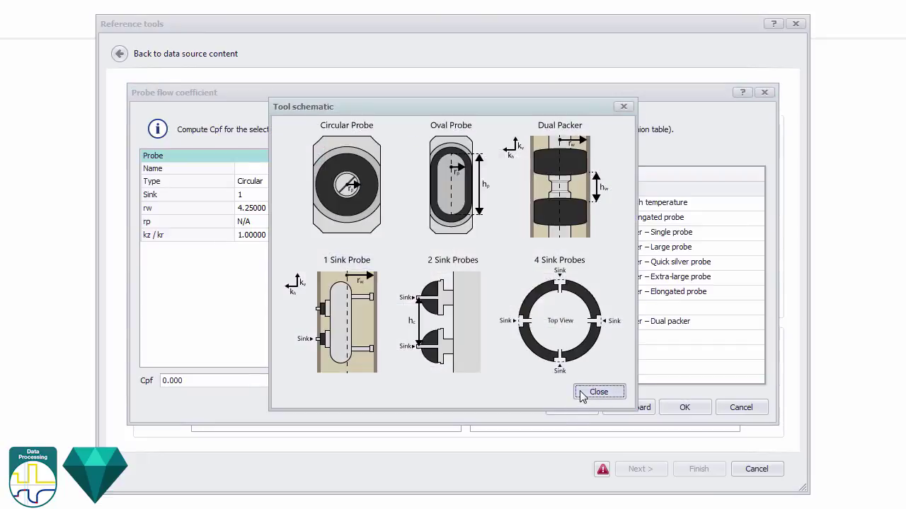
{"action": "left_click", "coordinate": [581, 393]}
{"action": "left_click", "coordinate": [585, 340]}
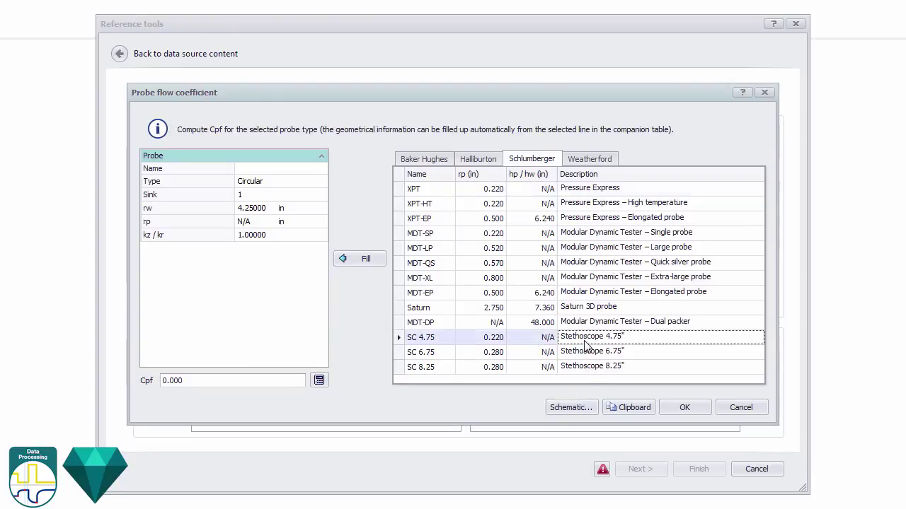
{"action": "left_click", "coordinate": [379, 259]}
{"action": "left_click", "coordinate": [251, 208]}
{"action": "type", "text": "3.6"}
{"action": "left_click", "coordinate": [319, 381]}
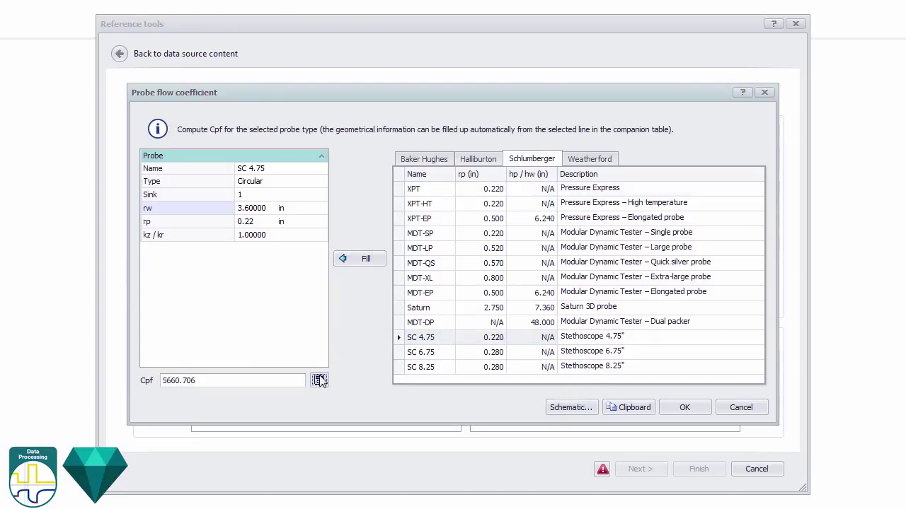
{"action": "left_click", "coordinate": [668, 408]}
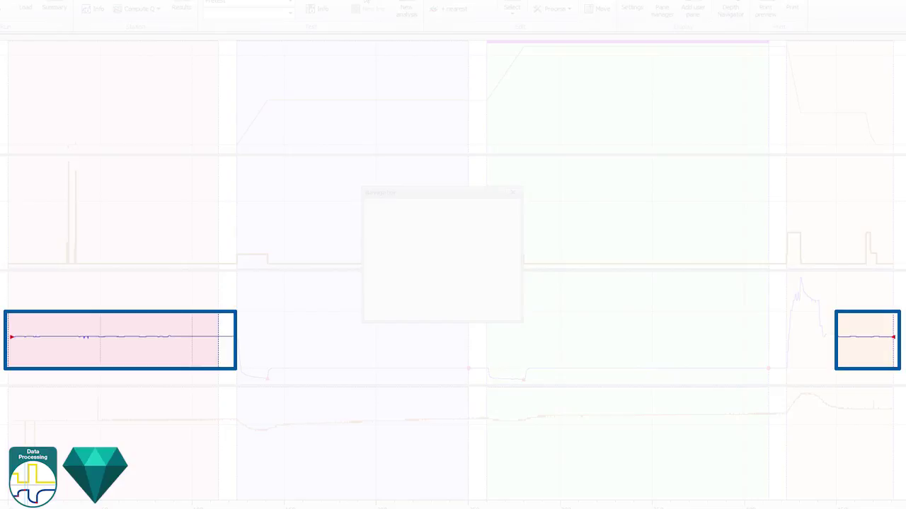
Step: Show only Test 3, zoom on its drawdown, and align the green pressure line with the curve bottom
{"action": "left_click", "coordinate": [573, 79]}
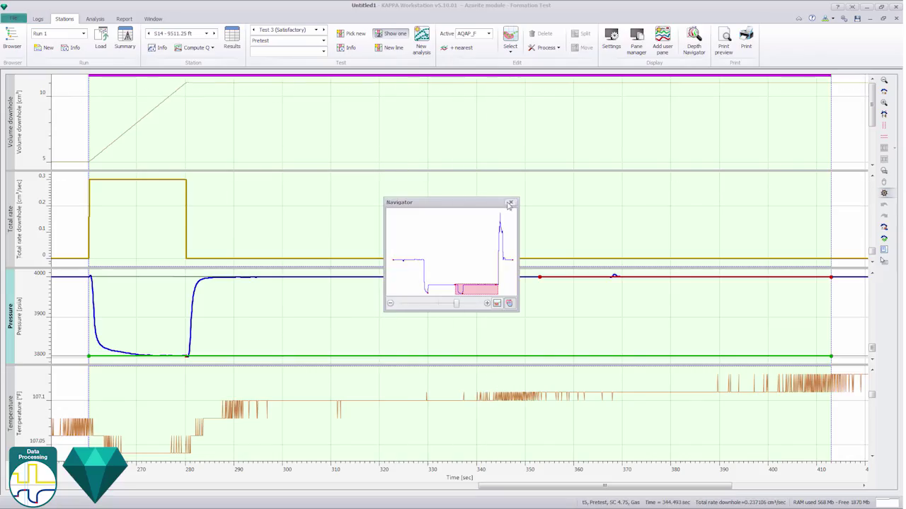
{"action": "left_click", "coordinate": [511, 205]}
{"action": "left_click_drag", "start_coordinate": [210, 322], "coordinate": [80, 364]}
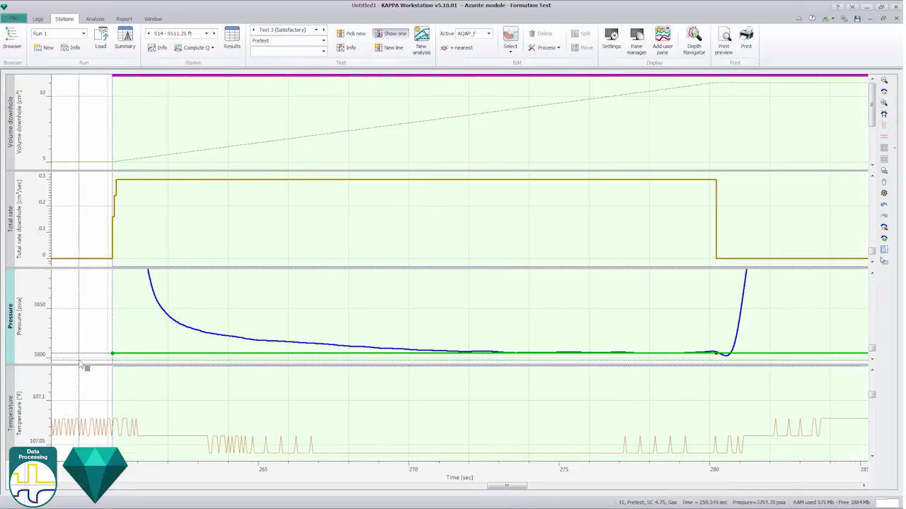
{"action": "left_click_drag", "start_coordinate": [782, 349], "coordinate": [780, 351]}
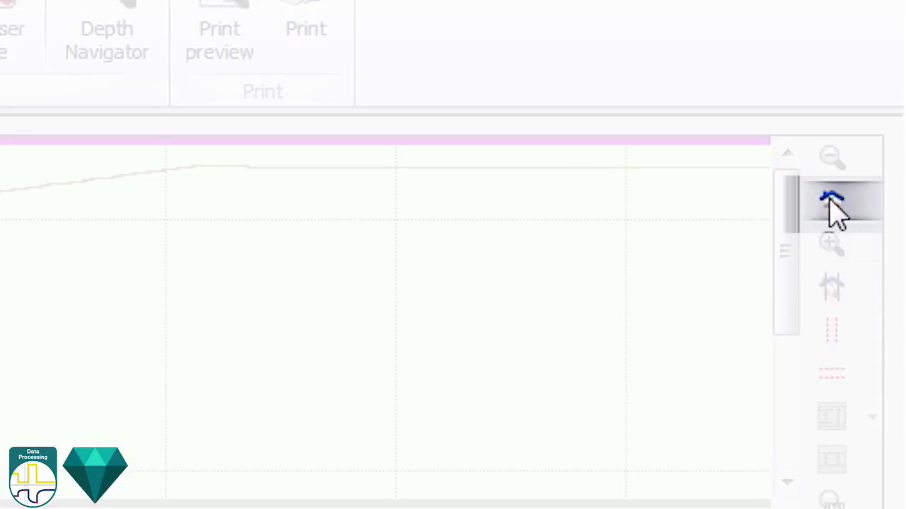
Step: Draw the red stabilization line over Test 3's final buildup, about 372–412 s near 4000 psia
{"action": "left_click", "coordinate": [884, 92]}
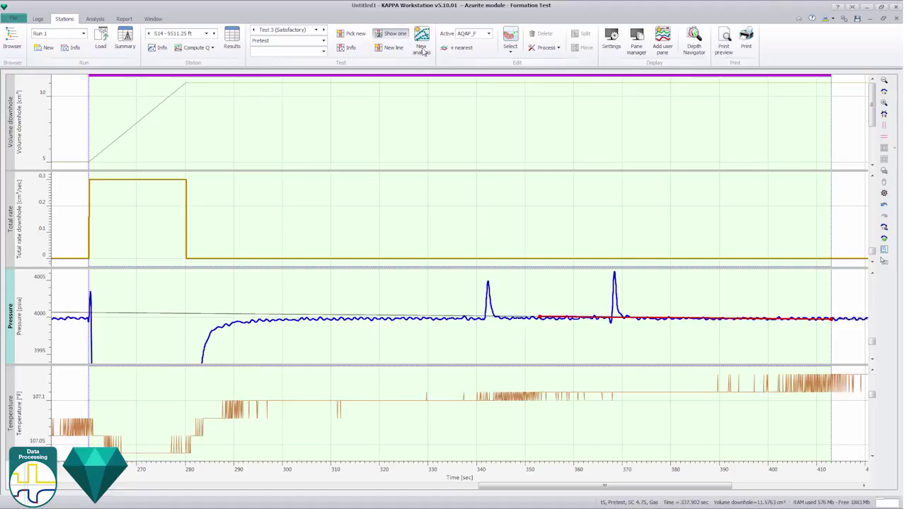
{"action": "left_click", "coordinate": [391, 47]}
{"action": "left_click_drag", "start_coordinate": [632, 345], "coordinate": [824, 355]}
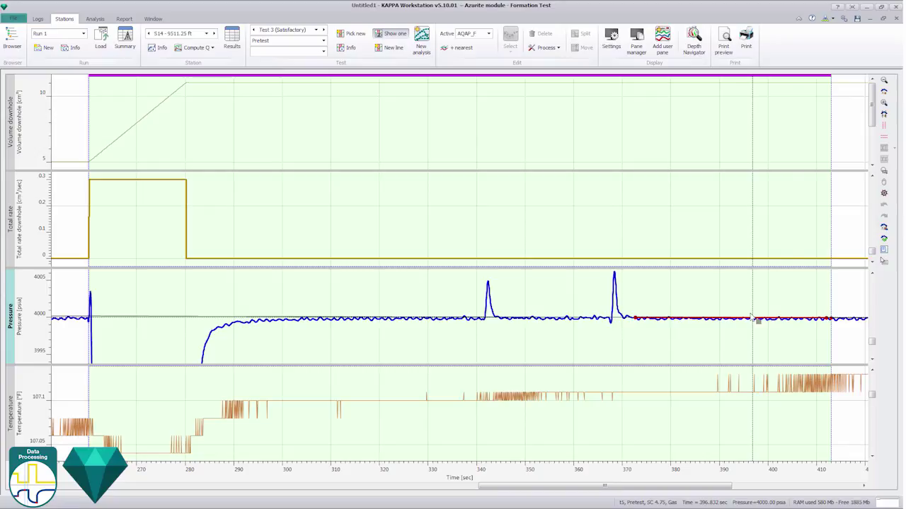
{"action": "left_click", "coordinate": [883, 92]}
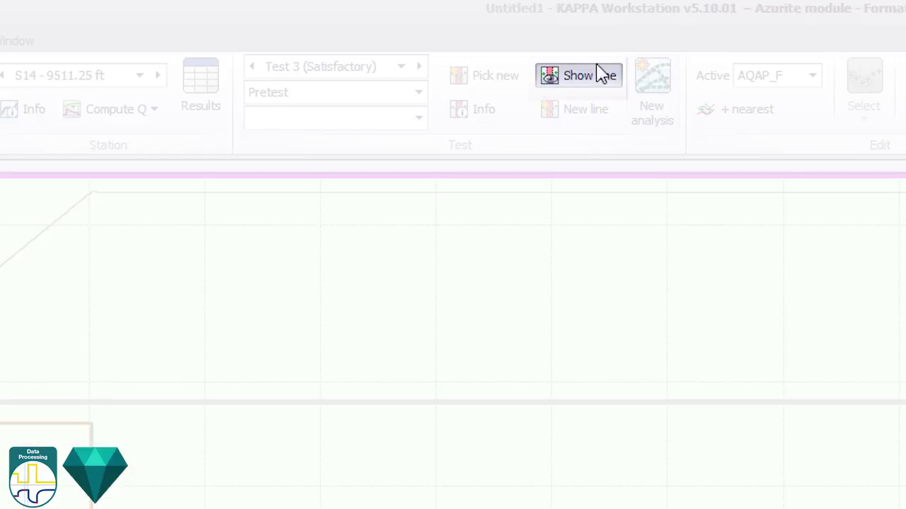
Step: Review the station results, then refresh Test 3's drawdown to 3804.75 psia and 8.67974 md/cp
{"action": "left_click", "coordinate": [591, 76]}
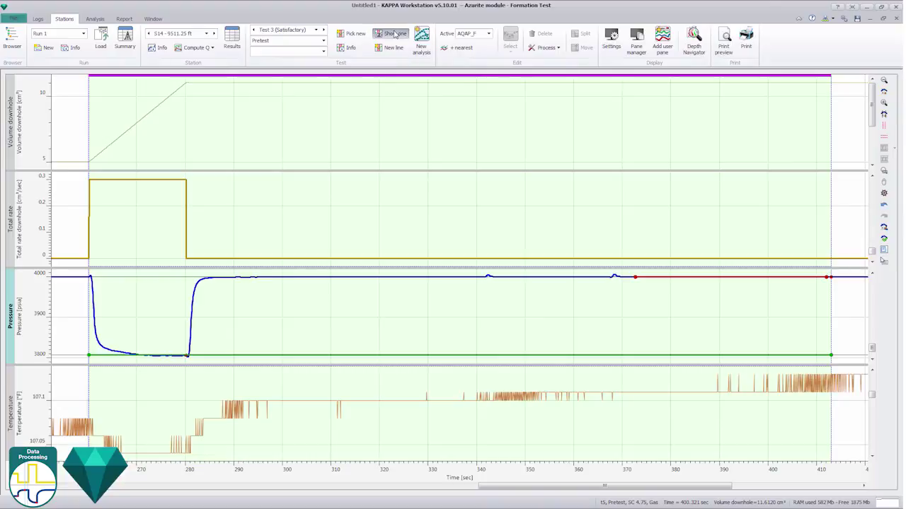
{"action": "left_click", "coordinate": [591, 76]}
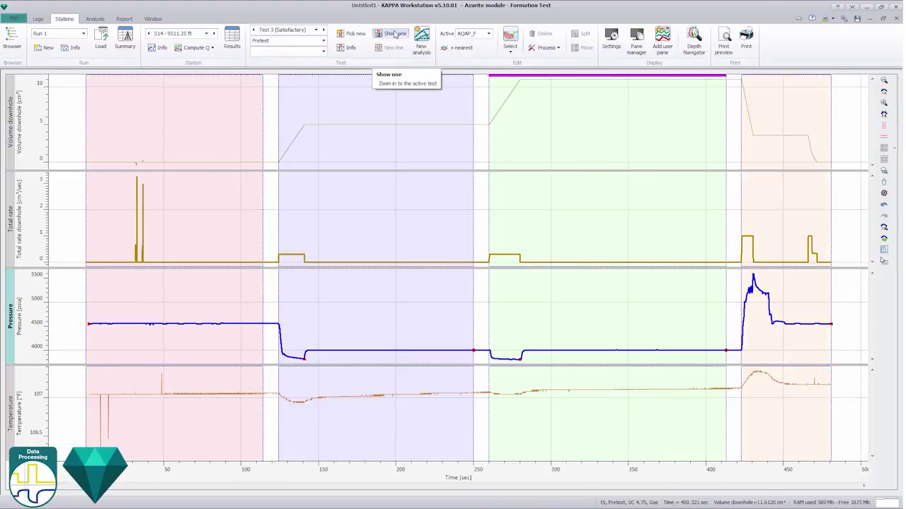
{"action": "left_click", "coordinate": [232, 39]}
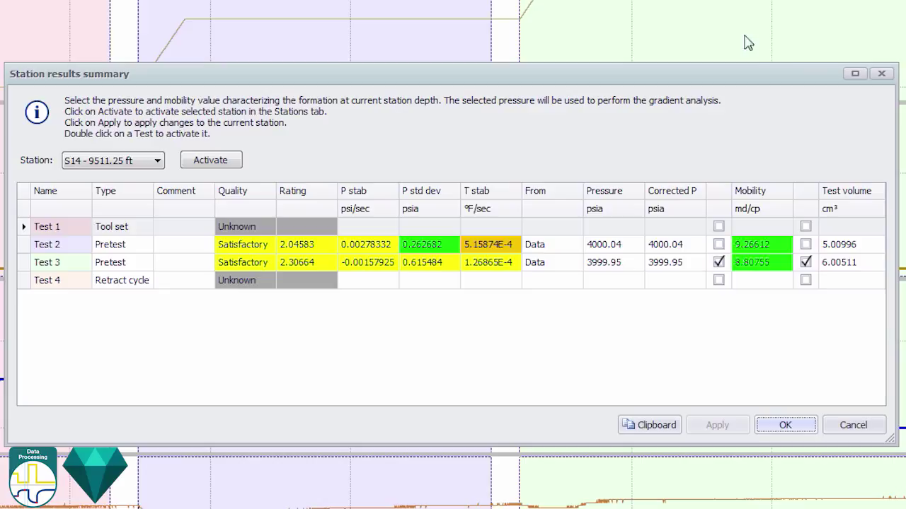
{"action": "left_click", "coordinate": [881, 74]}
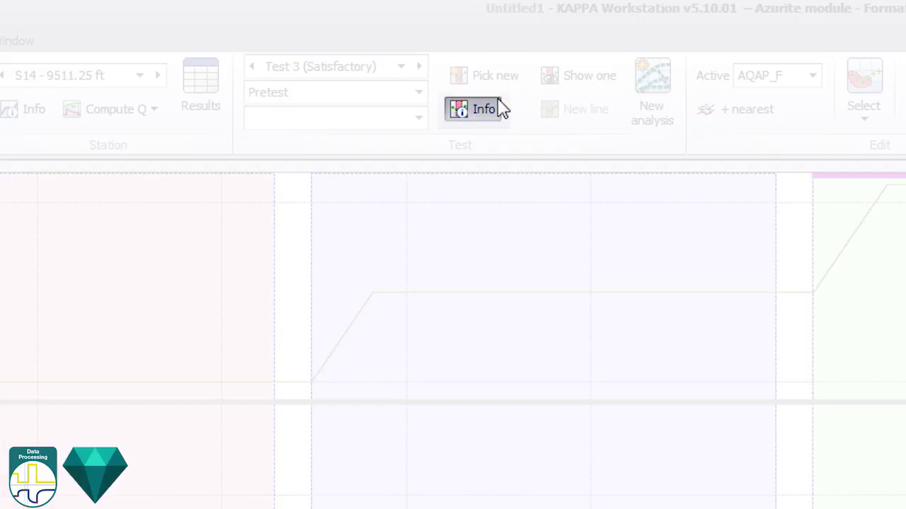
{"action": "left_click", "coordinate": [481, 108]}
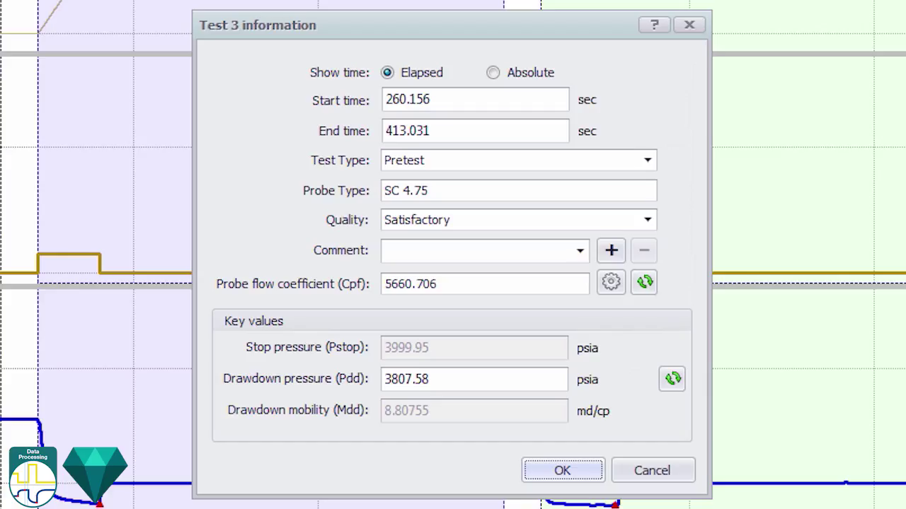
{"action": "left_click", "coordinate": [672, 379]}
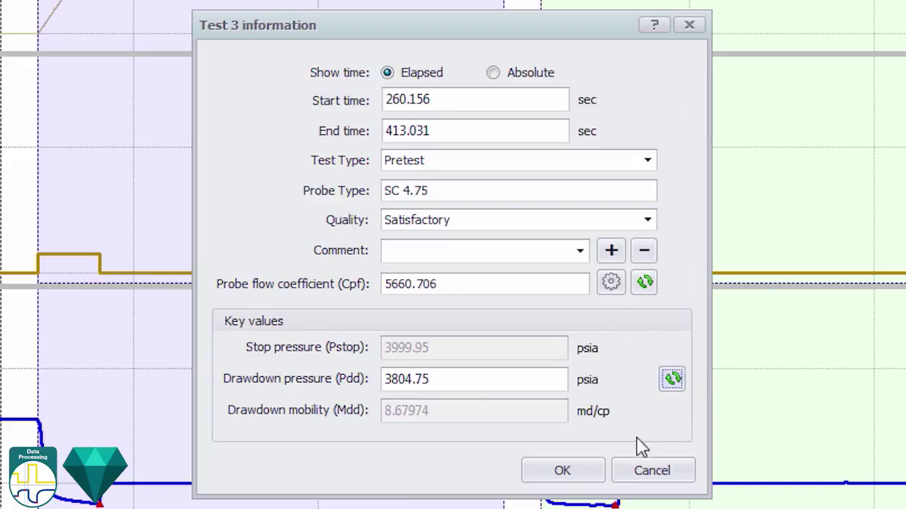
Step: Accept the Test 3 information and start a new analysis on Test 6
{"action": "left_click", "coordinate": [562, 472]}
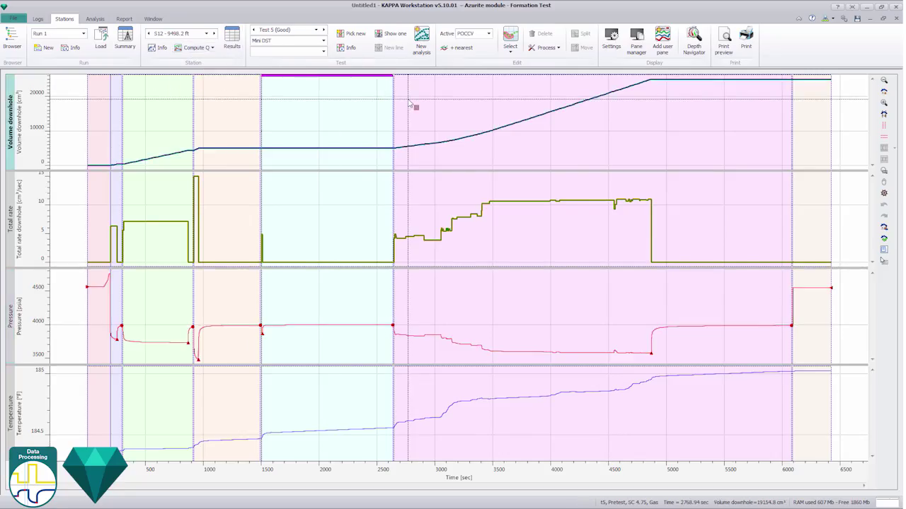
{"action": "left_click", "coordinate": [409, 105]}
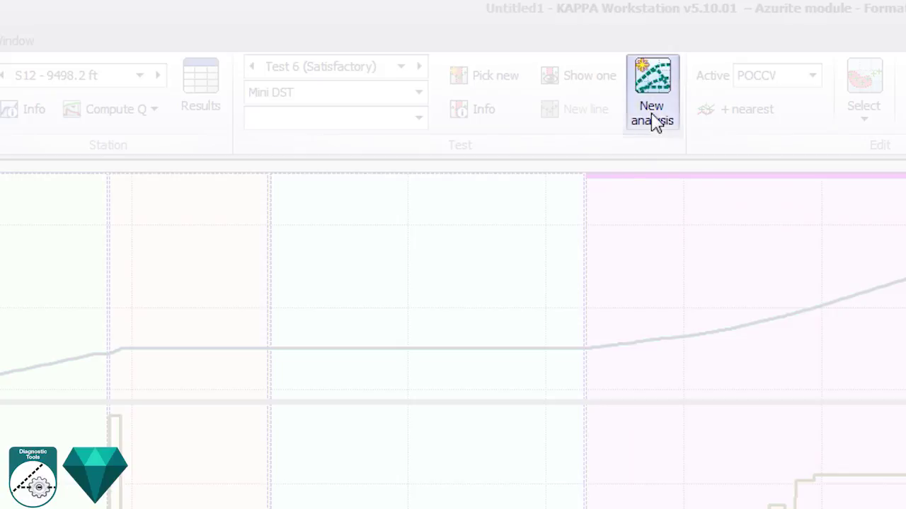
{"action": "left_click", "coordinate": [653, 120]}
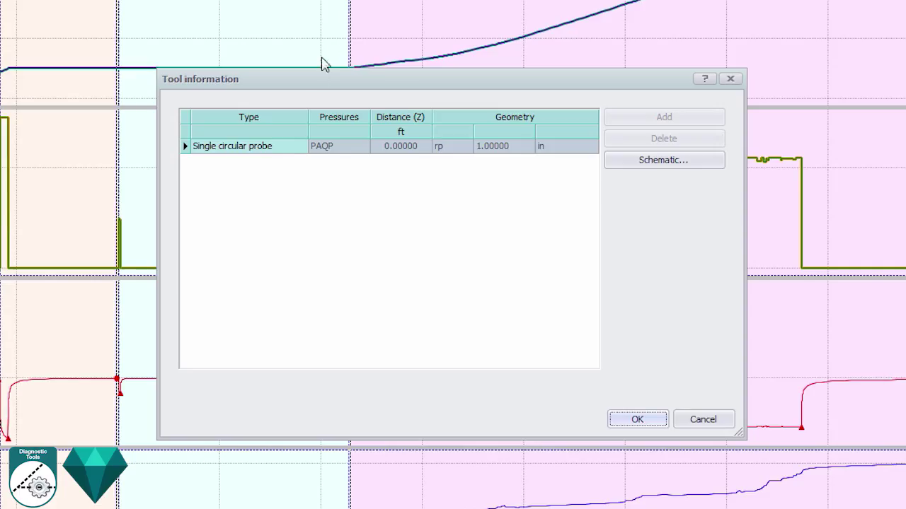
Step: Set the tool type to Dual packer with hw 3.2 ft
{"action": "left_click", "coordinate": [276, 145]}
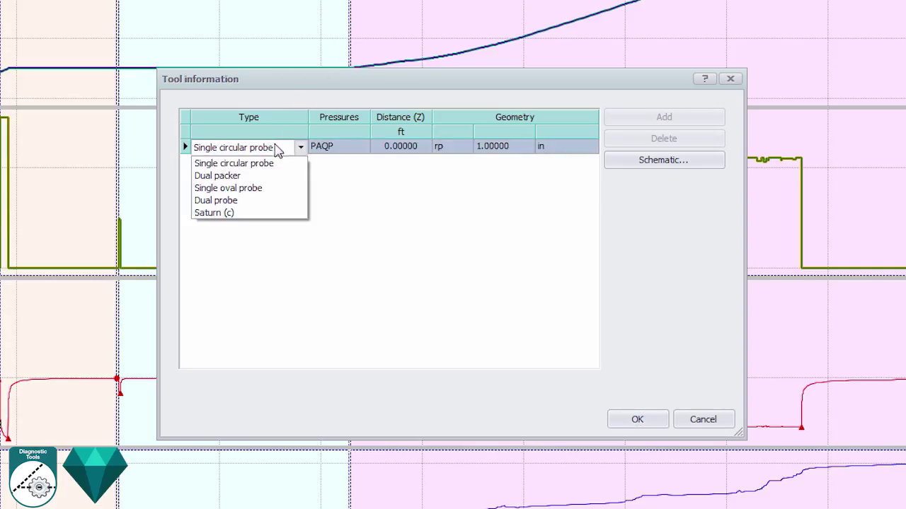
{"action": "left_click", "coordinate": [257, 176]}
{"action": "left_click", "coordinate": [533, 148]}
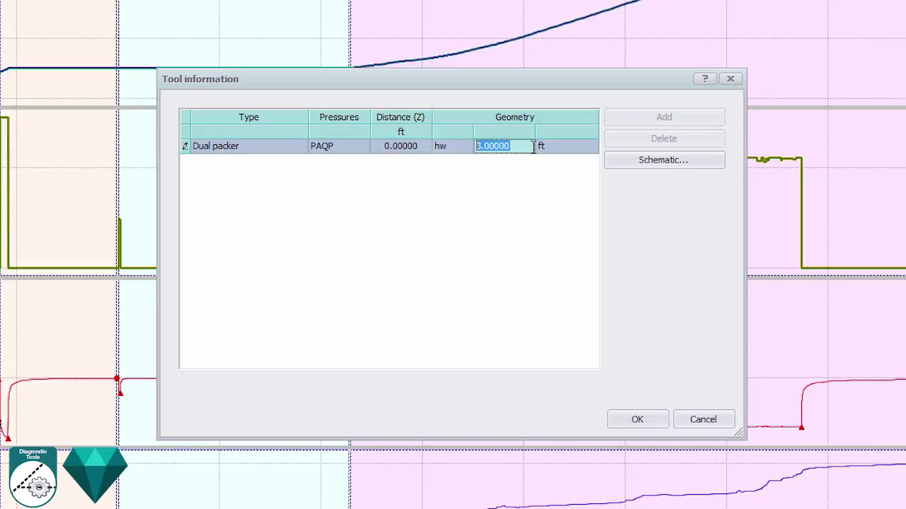
{"action": "type", "text": "3.2"}
{"action": "left_click", "coordinate": [657, 161]}
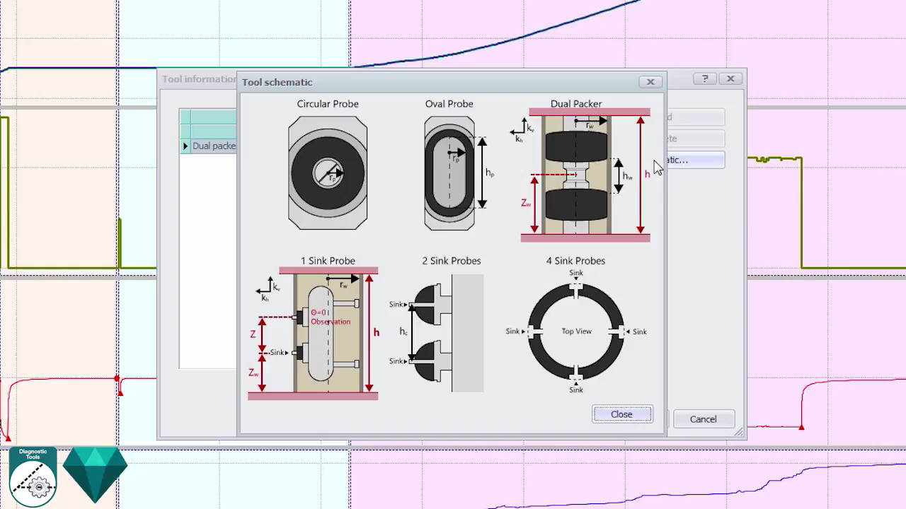
{"action": "left_click", "coordinate": [635, 415]}
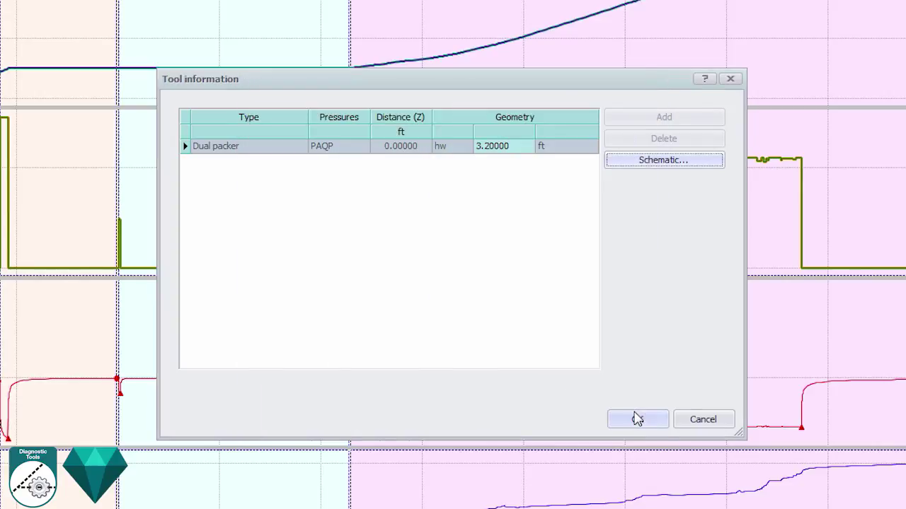
{"action": "left_click", "coordinate": [637, 419]}
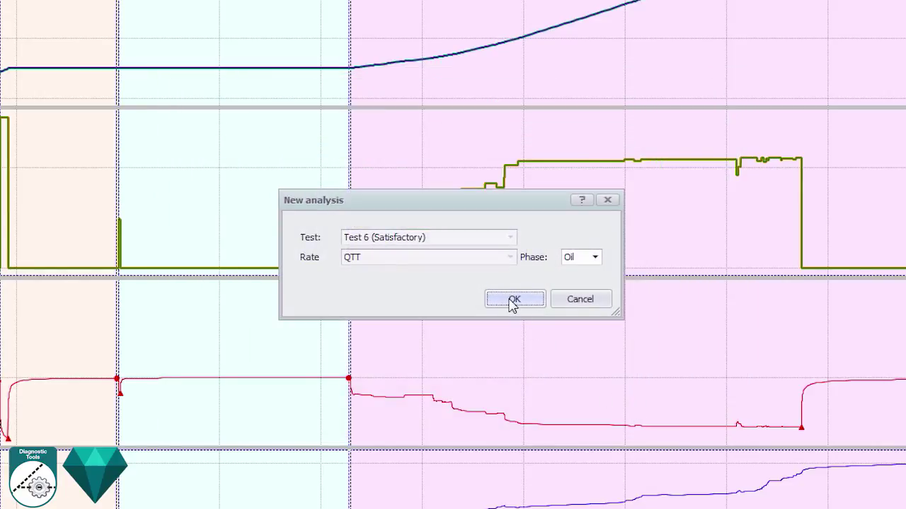
Step: Create oil Analysis 1 for Test 6 with a reduced pay zone and default PVT and tools
{"action": "left_click", "coordinate": [513, 300]}
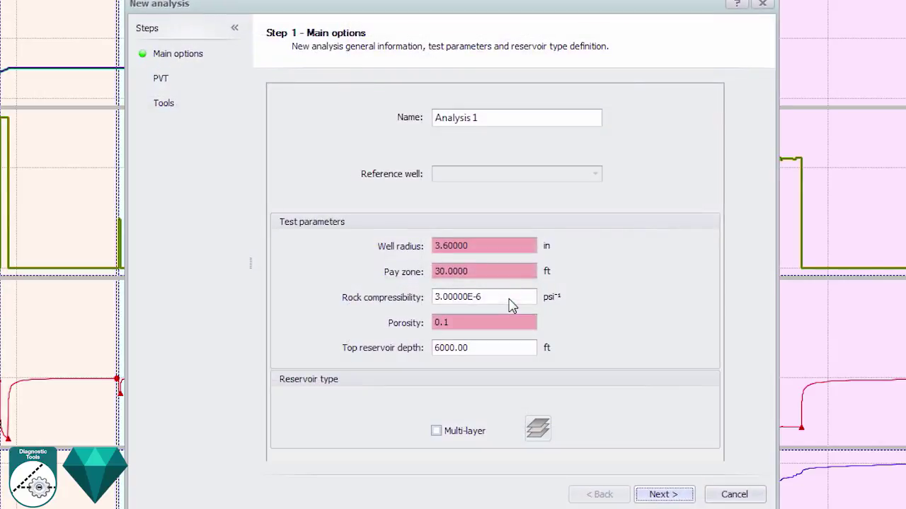
{"action": "left_click_drag", "start_coordinate": [479, 271], "coordinate": [379, 264]}
{"action": "type", "text": "25"}
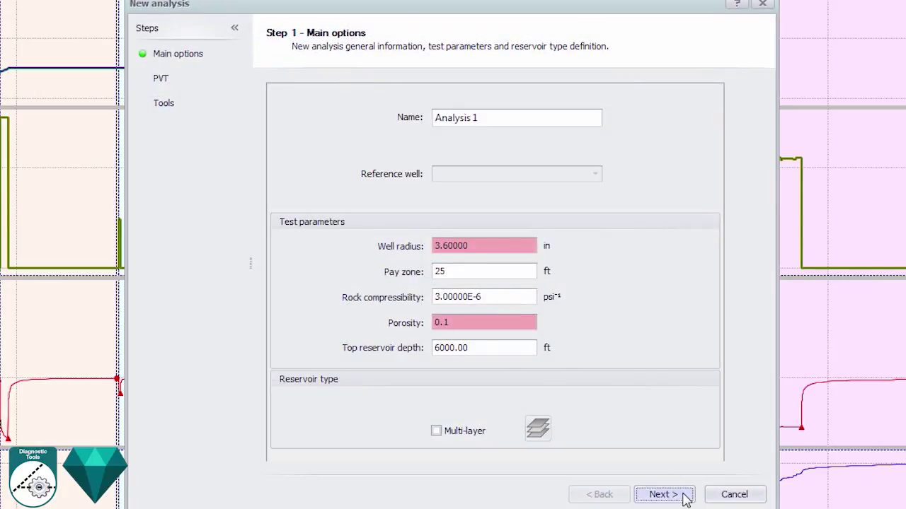
{"action": "left_click", "coordinate": [684, 497]}
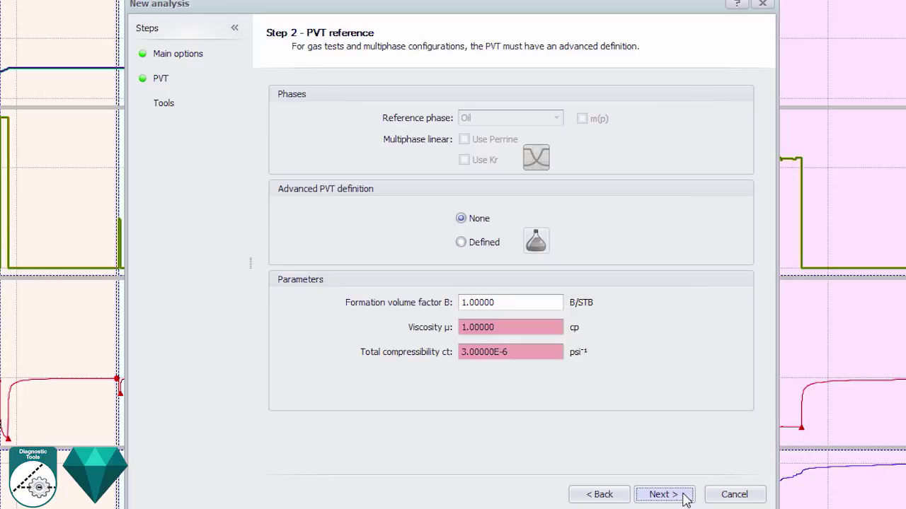
{"action": "left_click", "coordinate": [663, 494]}
{"action": "left_click", "coordinate": [664, 495]}
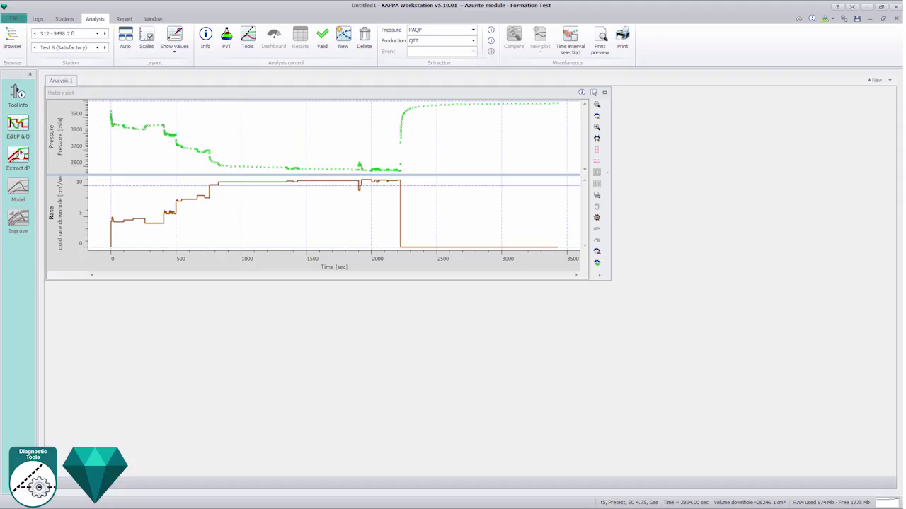
Step: Extract Build-Up #1 and fit the stabilization and spherical-flow lines to the loglog derivative
{"action": "left_click", "coordinate": [19, 156]}
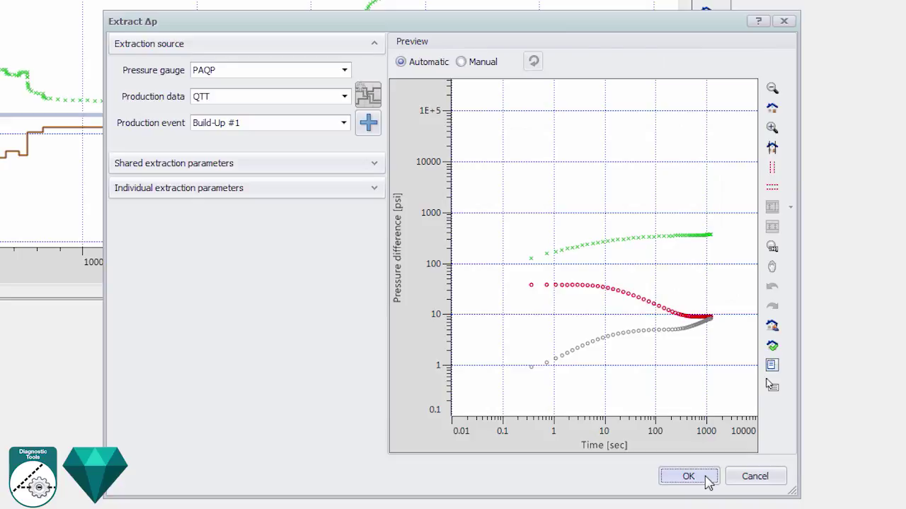
{"action": "left_click", "coordinate": [707, 481]}
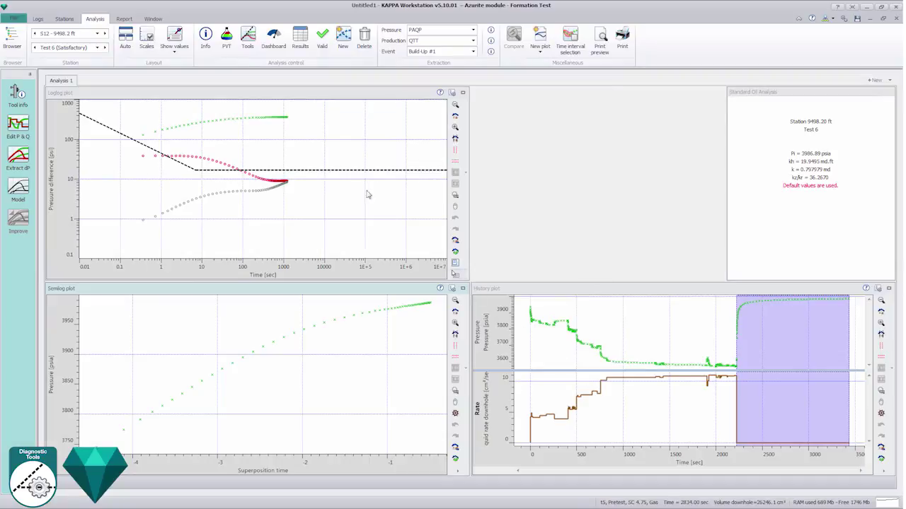
{"action": "left_click_drag", "start_coordinate": [346, 171], "coordinate": [348, 180]}
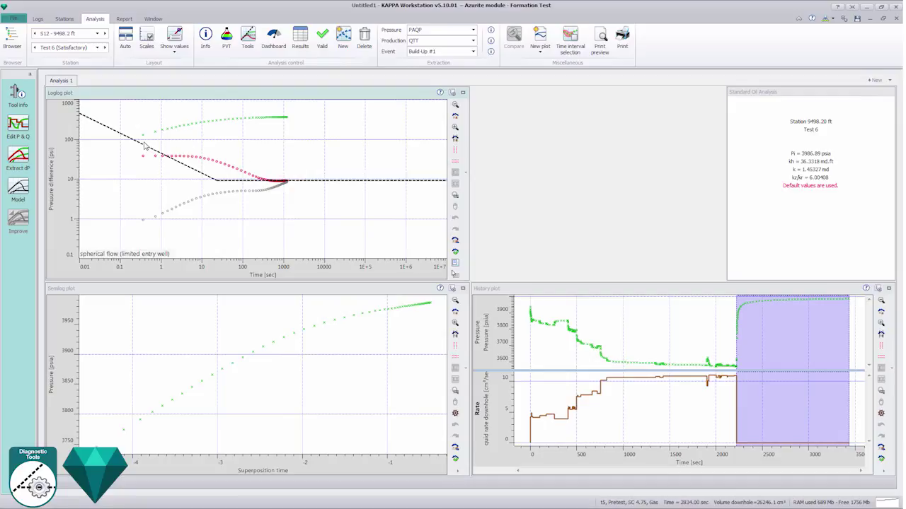
{"action": "left_click_drag", "start_coordinate": [144, 145], "coordinate": [209, 153]}
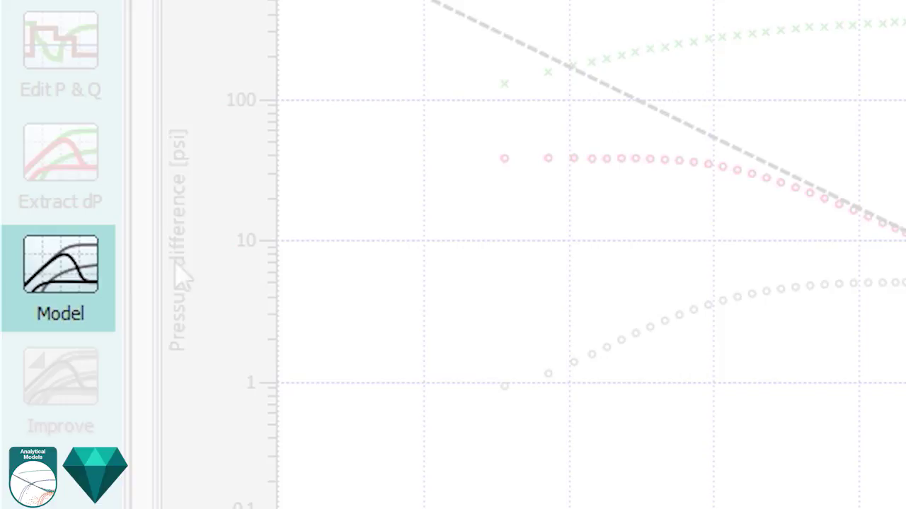
{"action": "left_click", "coordinate": [89, 290]}
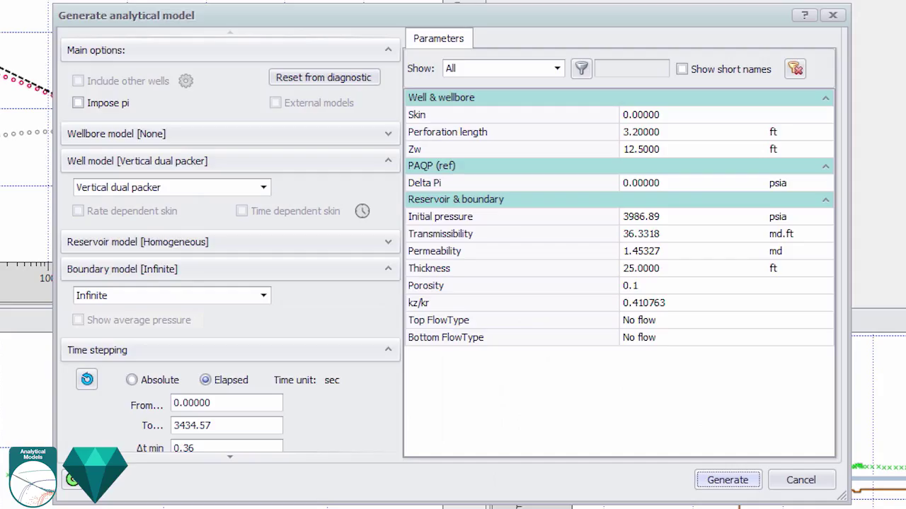
Step: Generate and regress the dual packer model, reviewing k = 1.52556 md and Pi = 3996.61 psia
{"action": "left_click", "coordinate": [726, 481]}
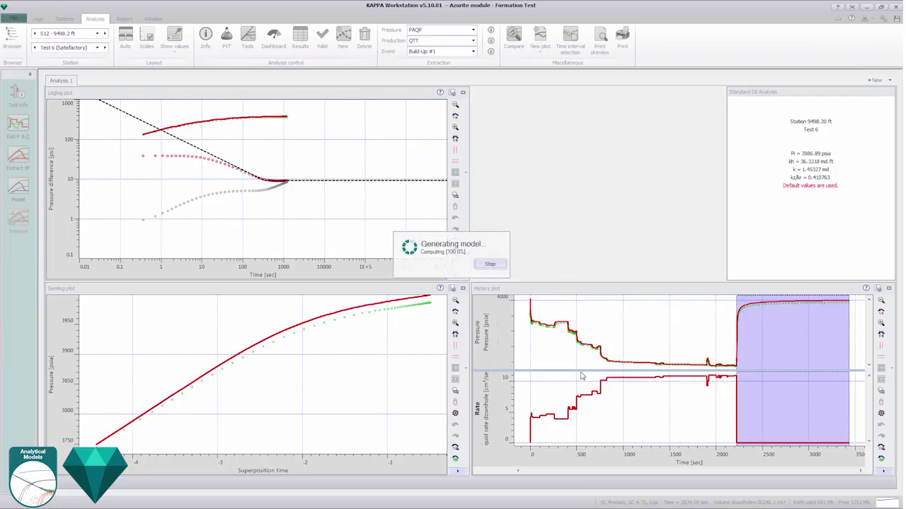
{"action": "left_click", "coordinate": [27, 219]}
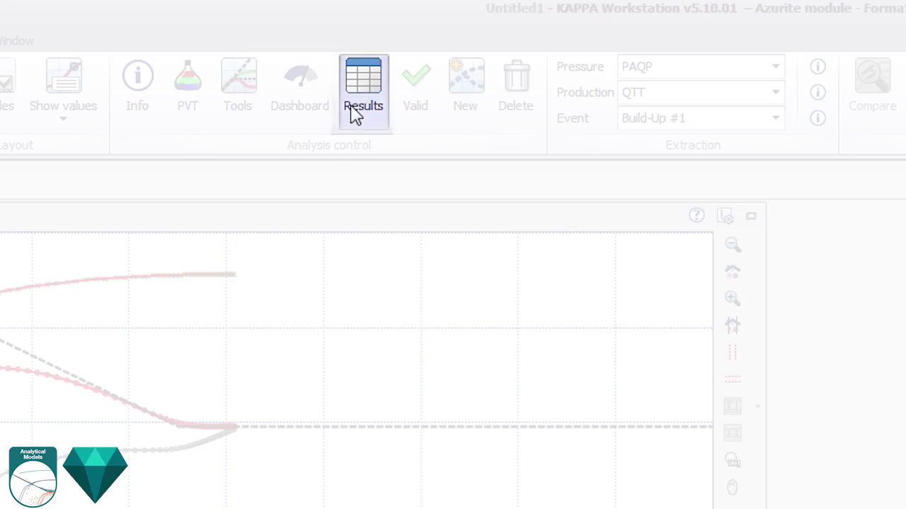
{"action": "left_click", "coordinate": [296, 48]}
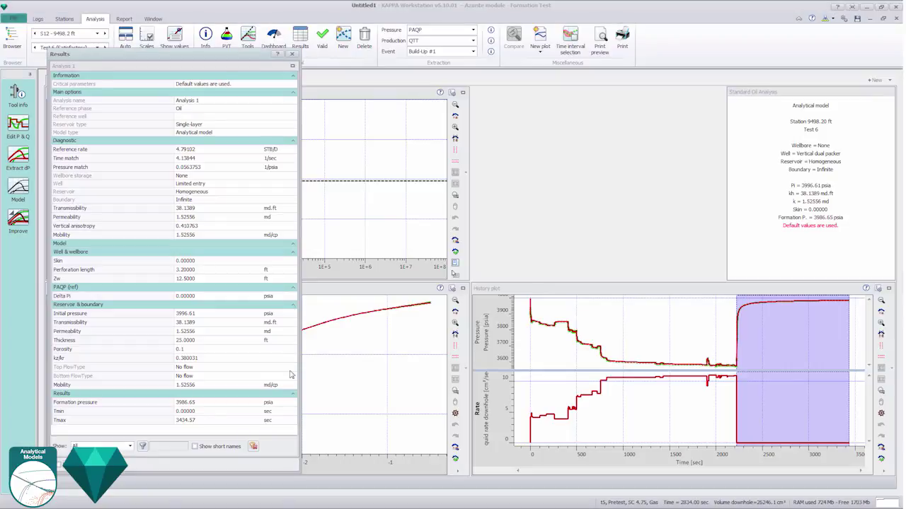
{"action": "left_click", "coordinate": [293, 56]}
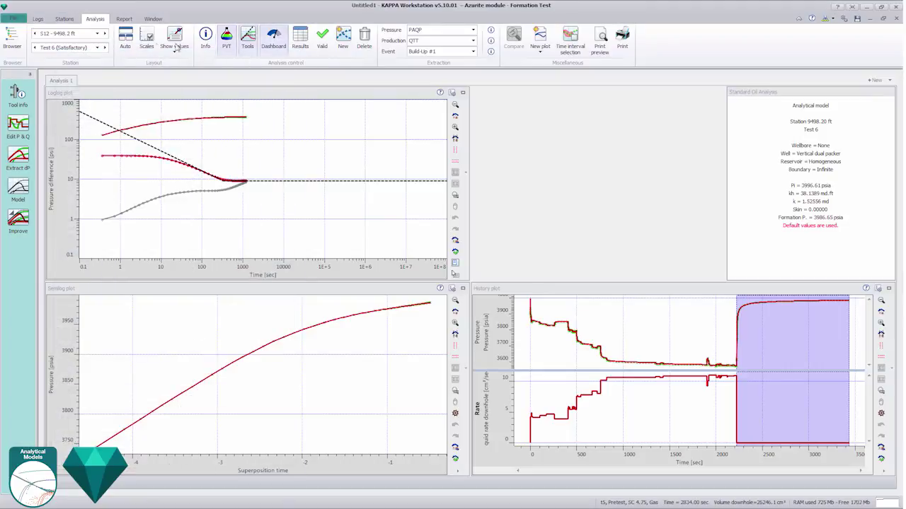
Step: Check the station results table, then scroll across the Well results summary for all stations
{"action": "left_click", "coordinate": [73, 20]}
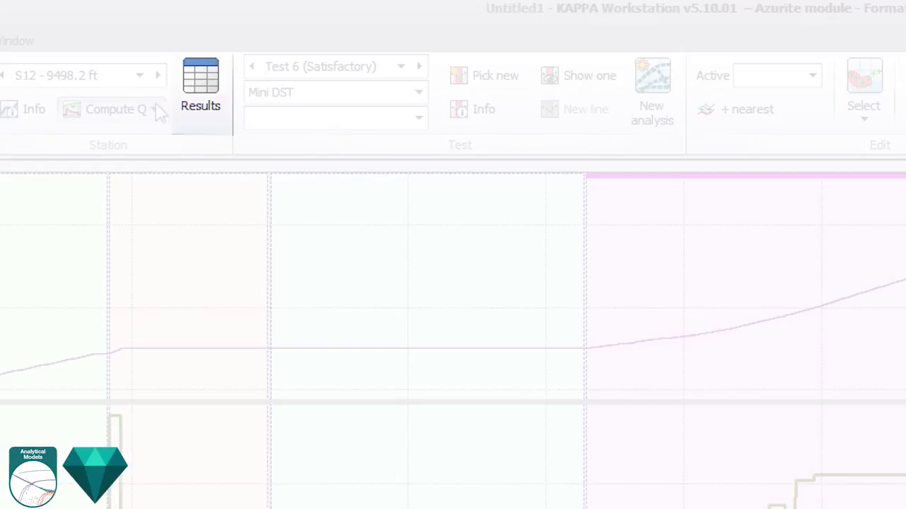
{"action": "left_click", "coordinate": [224, 50]}
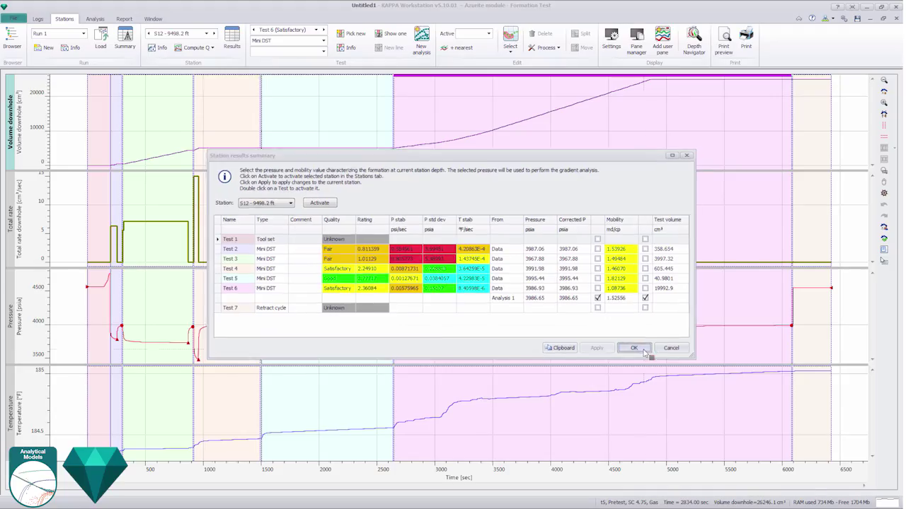
{"action": "left_click", "coordinate": [633, 345]}
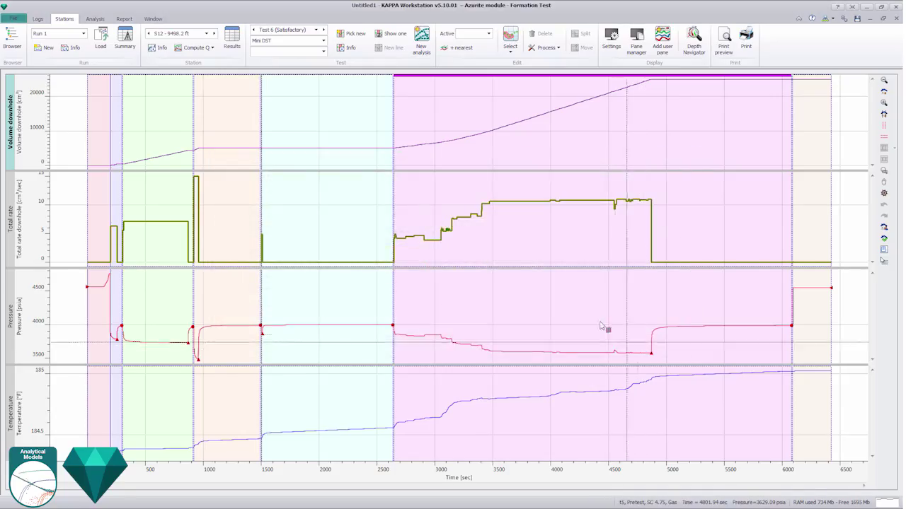
{"action": "left_click", "coordinate": [130, 46]}
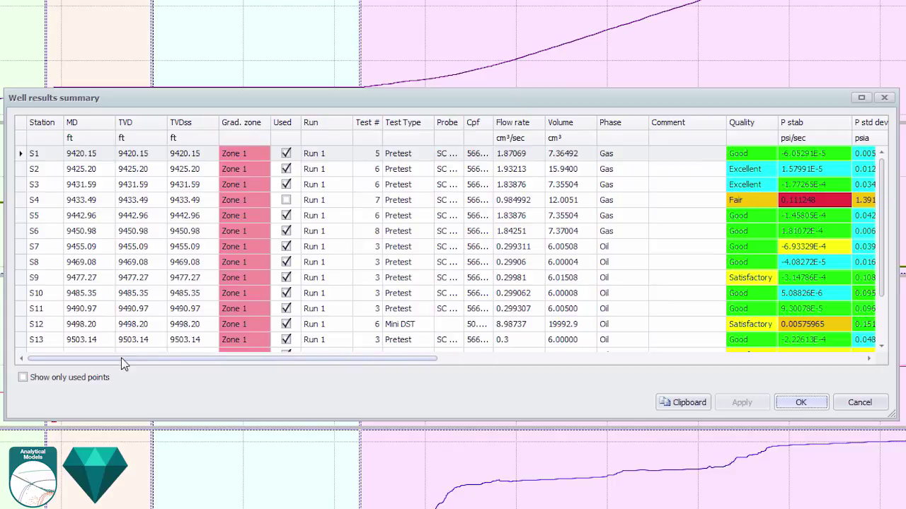
{"action": "left_click_drag", "start_coordinate": [122, 358], "coordinate": [547, 359]}
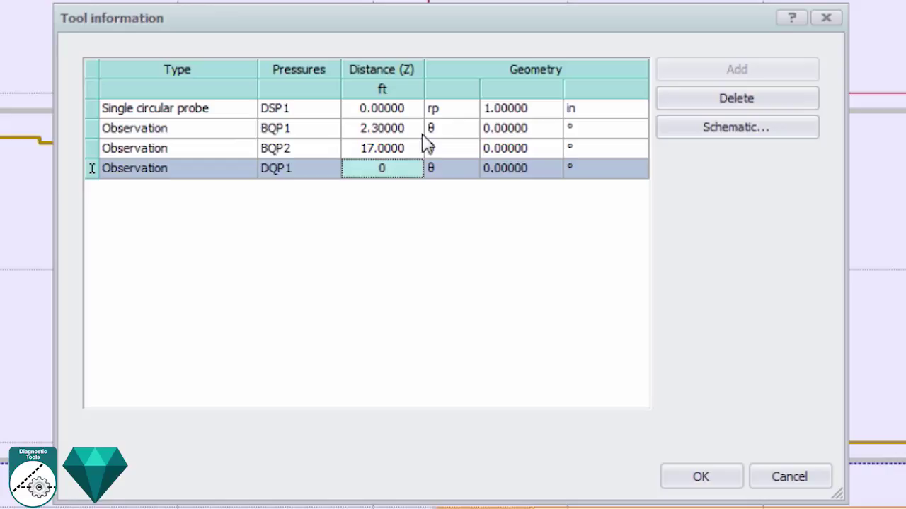
Step: Set the DQP1 observation probe angle to 180° in the tool geometry, checking the schematic
{"action": "left_click", "coordinate": [549, 171]}
{"action": "left_click", "coordinate": [515, 225]}
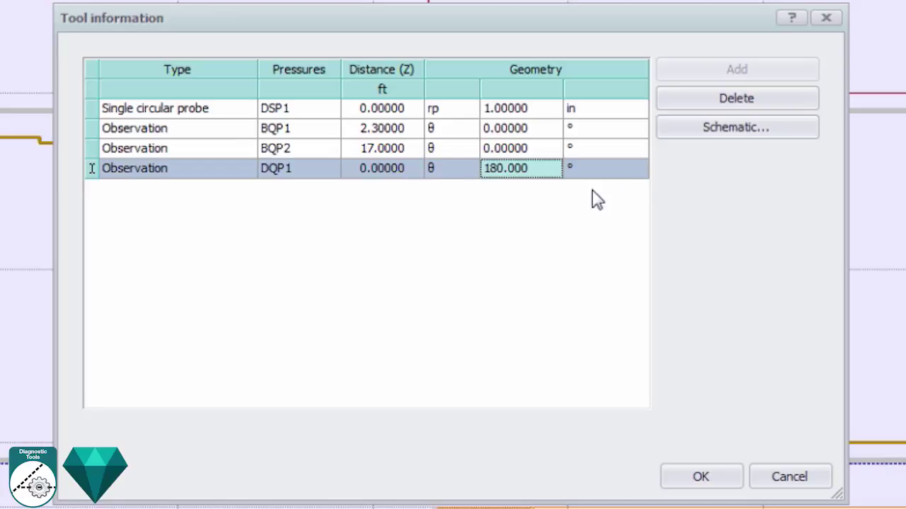
{"action": "left_click", "coordinate": [691, 132]}
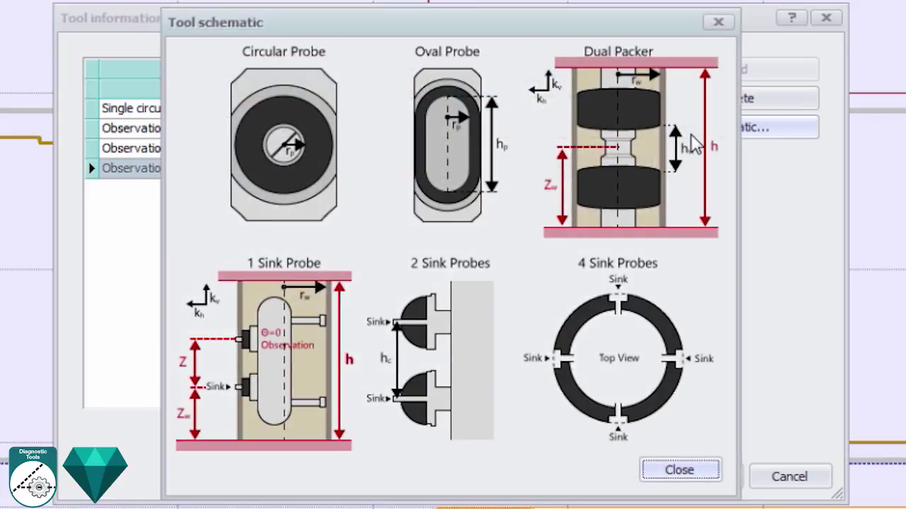
{"action": "left_click", "coordinate": [646, 474]}
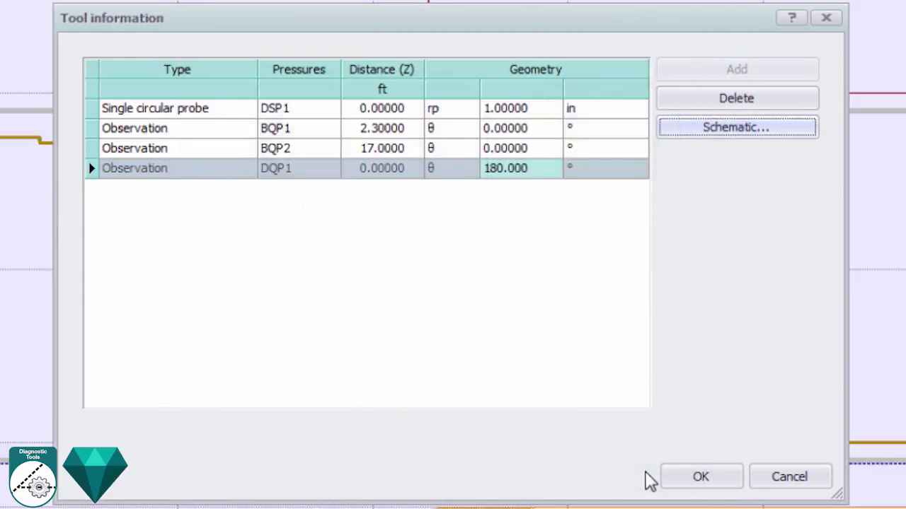
{"action": "left_click", "coordinate": [709, 478]}
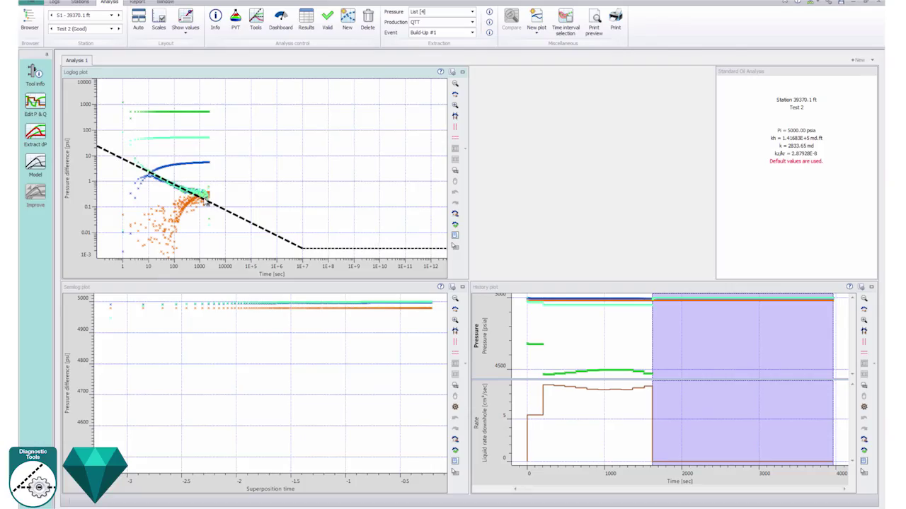
Step: Shift the model line to refit permeability, then generate the analytical model with Zw = 15 ft
{"action": "left_click_drag", "start_coordinate": [319, 251], "coordinate": [254, 201]}
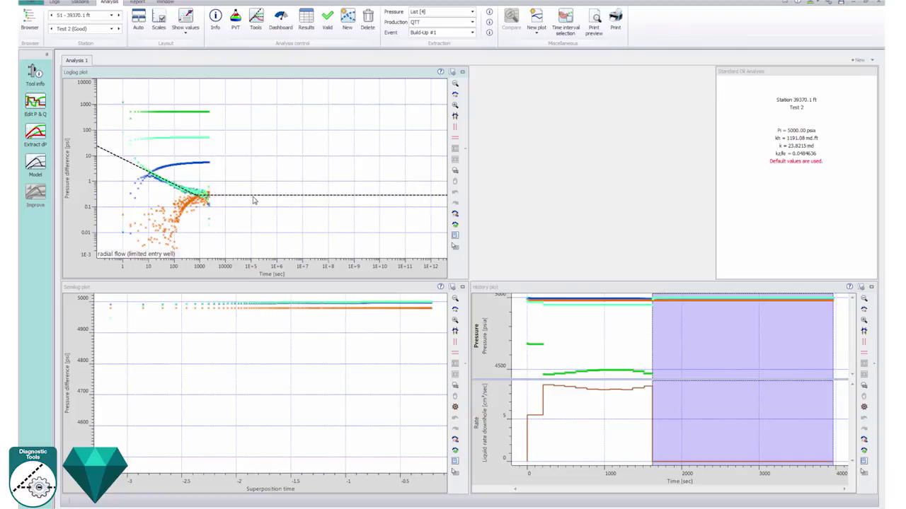
{"action": "left_click", "coordinate": [35, 164]}
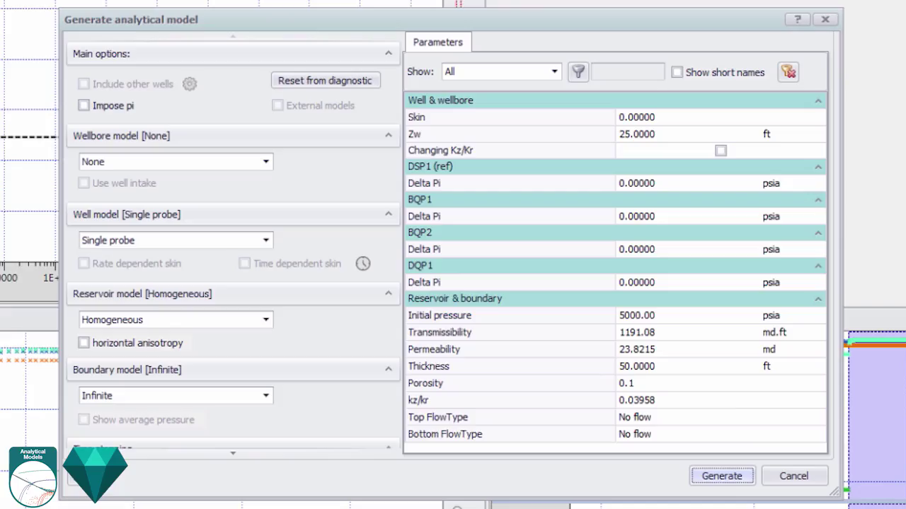
{"action": "left_click", "coordinate": [637, 133]}
{"action": "type", "text": "15"}
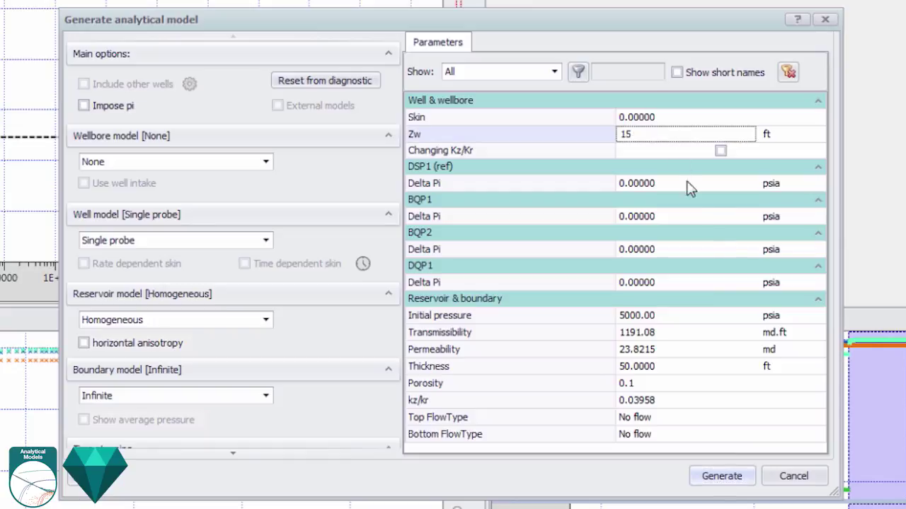
{"action": "left_click", "coordinate": [749, 476]}
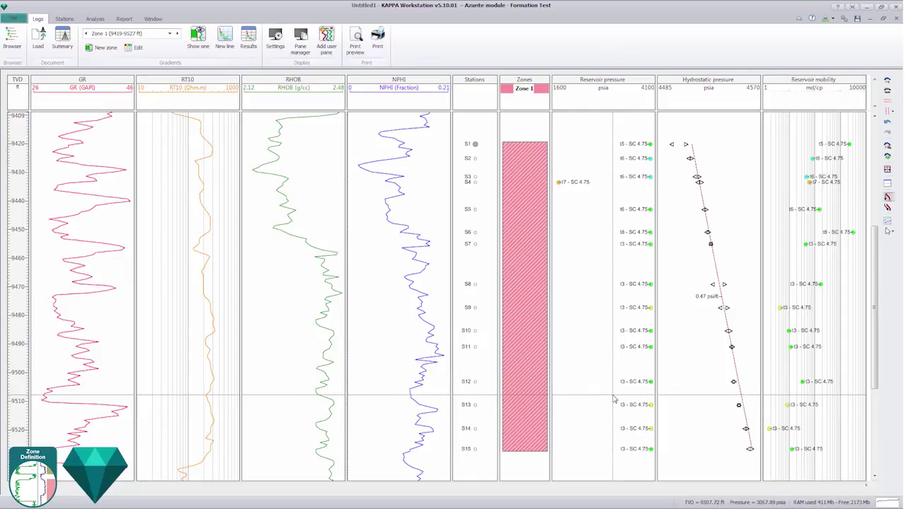
Step: Rescale the log view to widen its depth range
{"action": "left_click", "coordinate": [887, 92]}
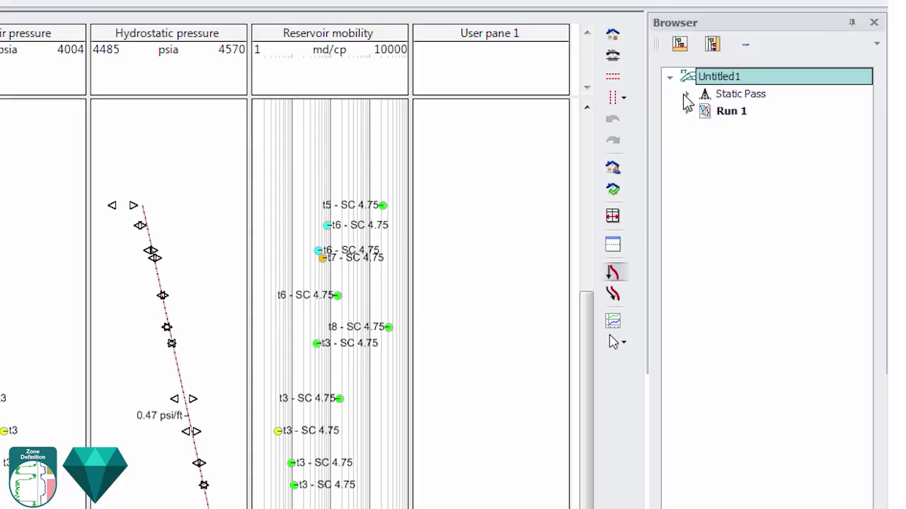
Step: Overlay NPHI and RHOB in User pane 1 with horizontal scales RHOB 1.95–2.95 and NPHI 0.45 to -0.15
{"action": "left_click", "coordinate": [804, 109]}
{"action": "left_click_drag", "start_coordinate": [832, 127], "coordinate": [733, 143]}
{"action": "right_click", "coordinate": [734, 143]}
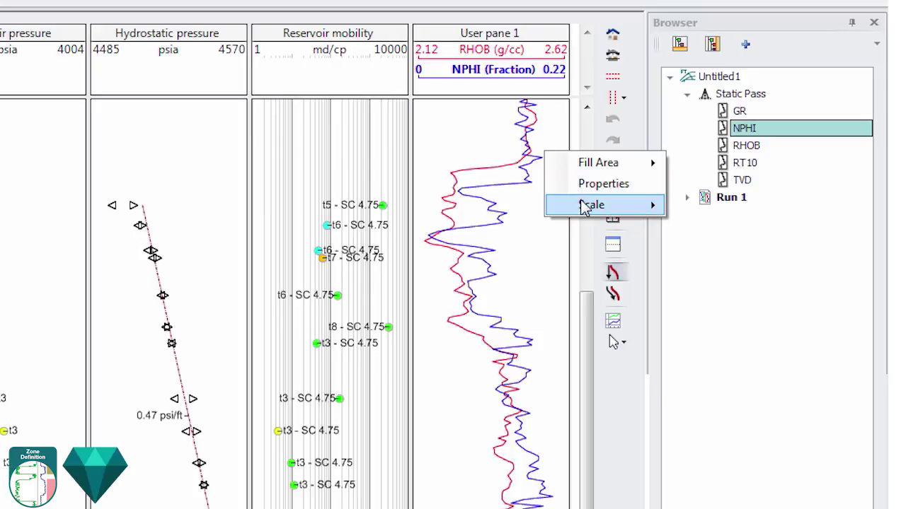
{"action": "mouse_move", "coordinate": [623, 205]}
{"action": "left_click", "coordinate": [745, 318]}
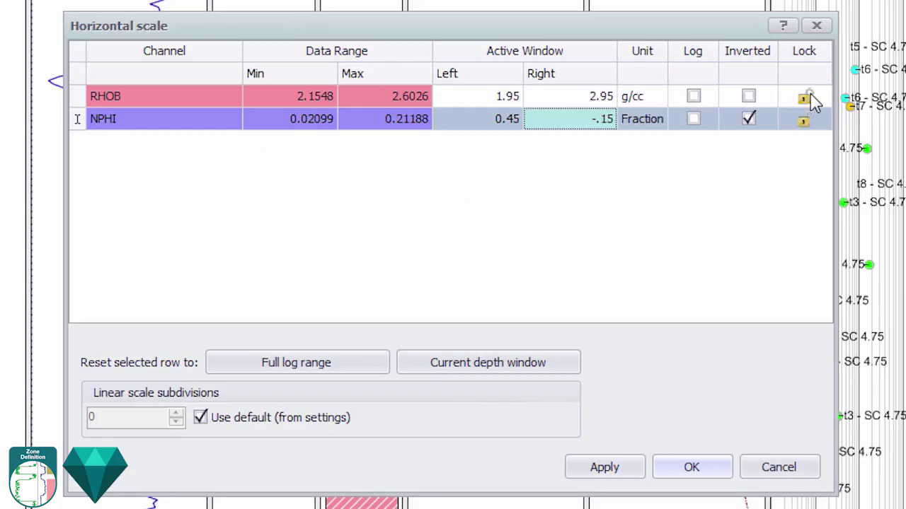
{"action": "left_click", "coordinate": [805, 96]}
{"action": "left_click", "coordinate": [806, 120]}
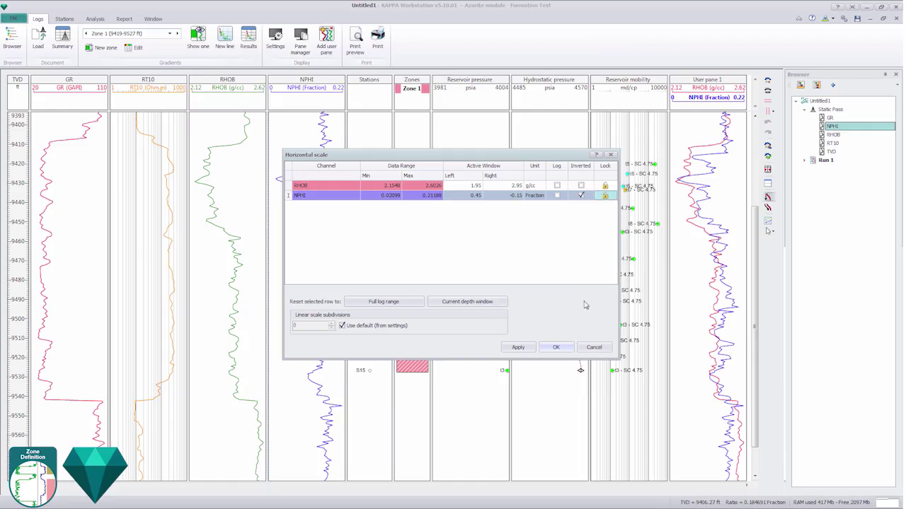
{"action": "left_click", "coordinate": [691, 467]}
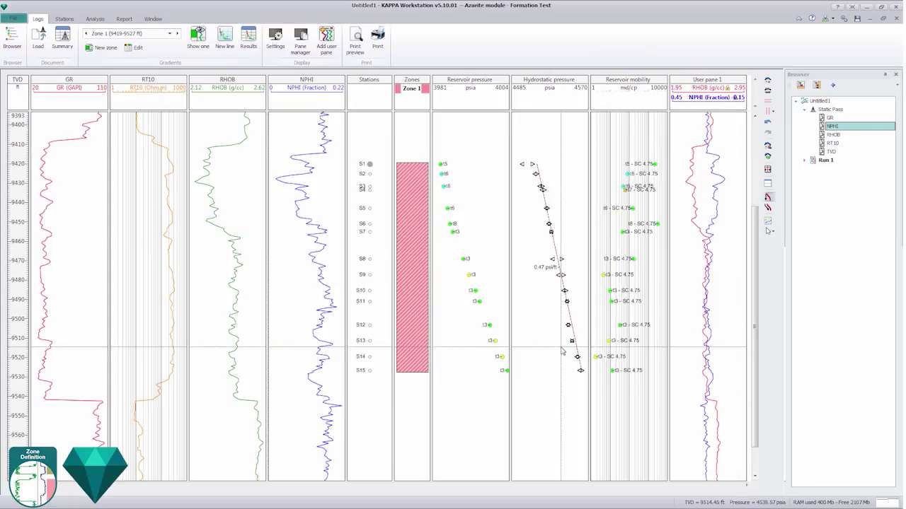
Step: Create a chocolate fill area where NPHI lies right of RHOB in the user pane
{"action": "right_click", "coordinate": [704, 205]}
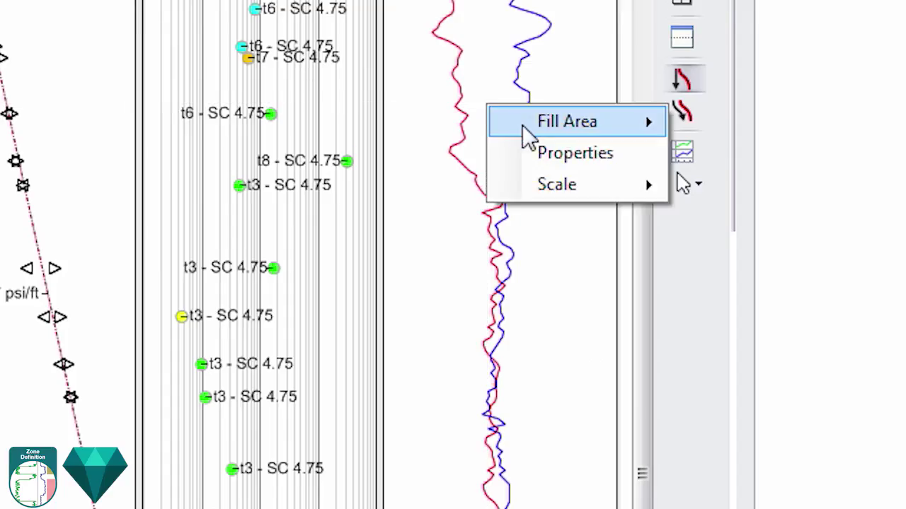
{"action": "mouse_move", "coordinate": [527, 131]}
{"action": "left_click", "coordinate": [704, 126]}
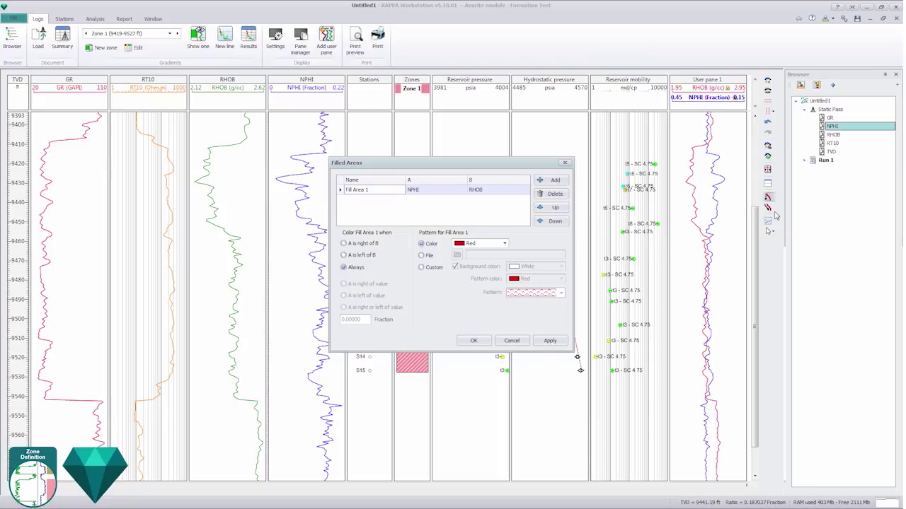
{"action": "left_click", "coordinate": [344, 243]}
{"action": "left_click", "coordinate": [482, 243]}
{"action": "left_click", "coordinate": [550, 340]}
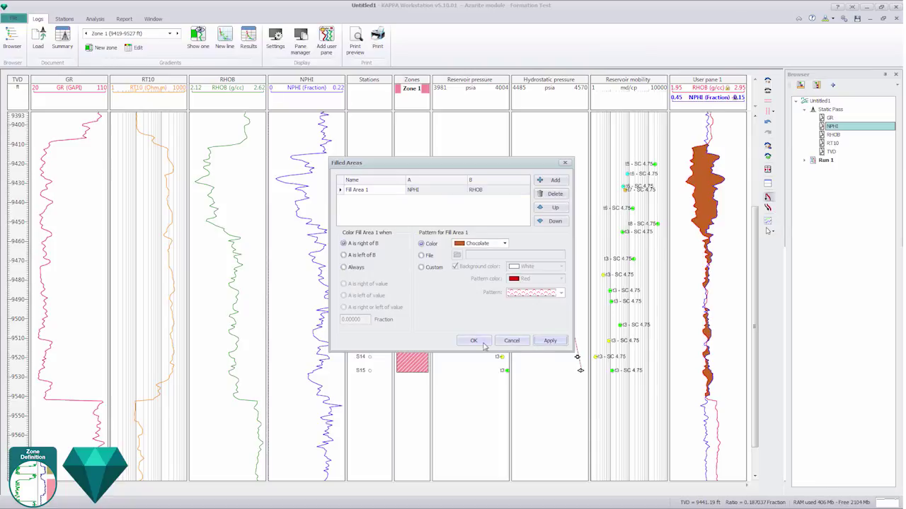
{"action": "left_click", "coordinate": [474, 340]}
{"action": "left_click", "coordinate": [539, 81]}
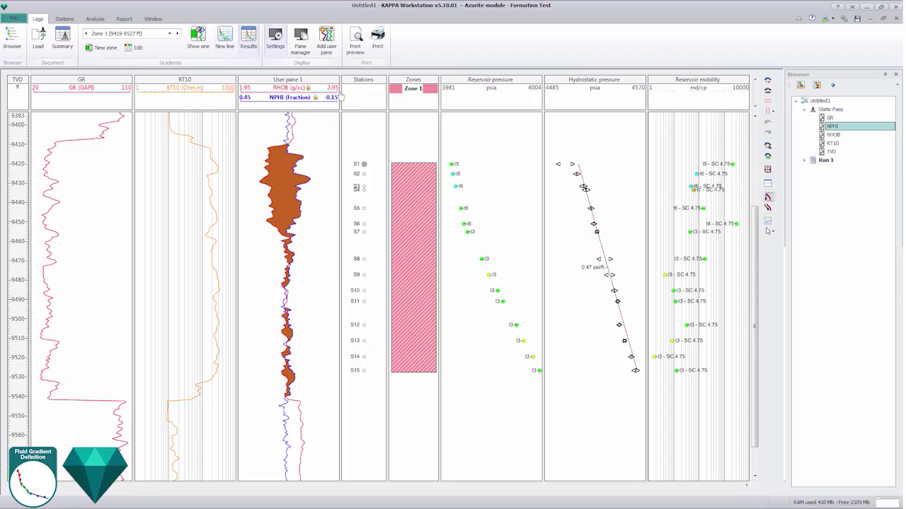
Step: Fit two gradient lines over stations 9420–9453 ft and down to 9525 ft
{"action": "left_click_drag", "start_coordinate": [447, 162], "coordinate": [486, 232]}
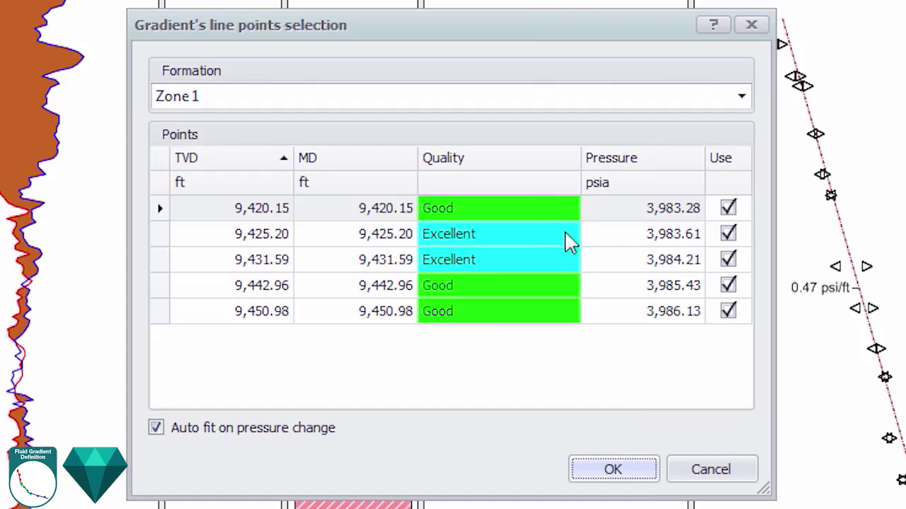
{"action": "left_click", "coordinate": [528, 337]}
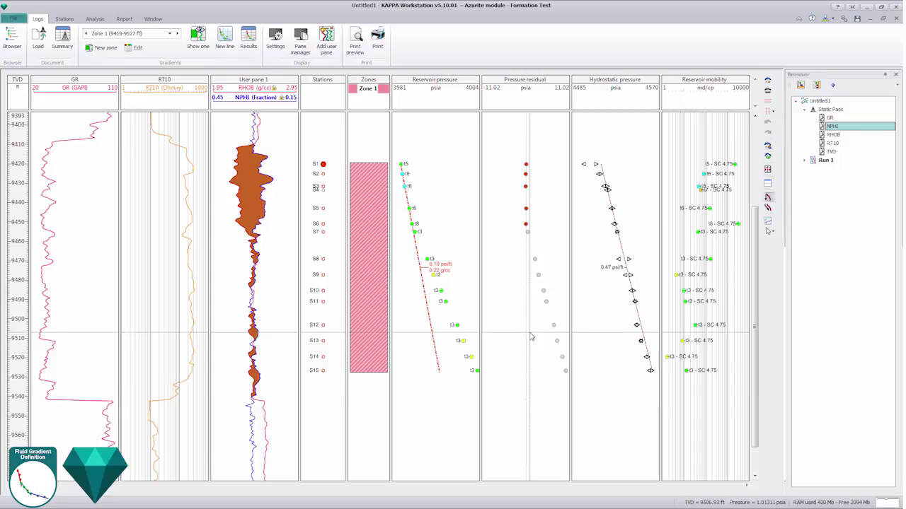
{"action": "left_click_drag", "start_coordinate": [453, 227], "coordinate": [456, 374]}
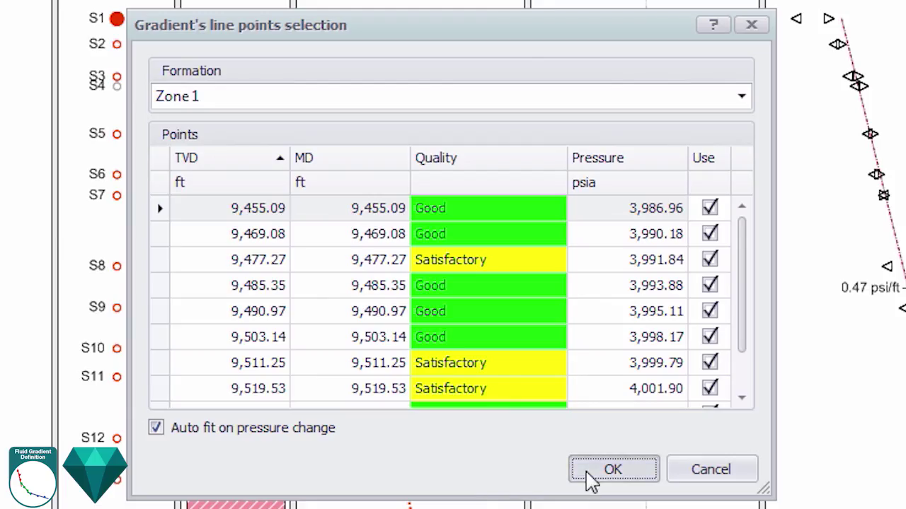
{"action": "left_click", "coordinate": [590, 481]}
Step: Zoom to the gradient zone and back out, then review the gradient results summary
{"action": "left_click", "coordinate": [469, 73]}
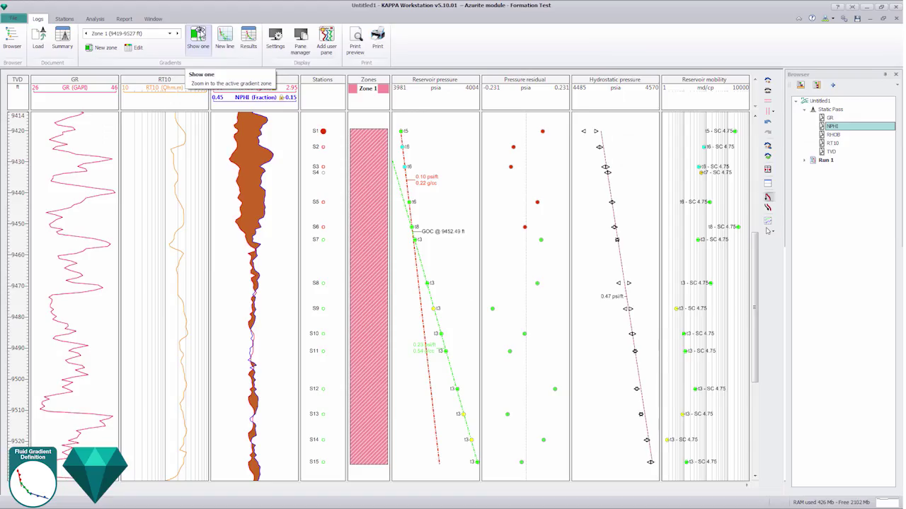
{"action": "left_click", "coordinate": [199, 36]}
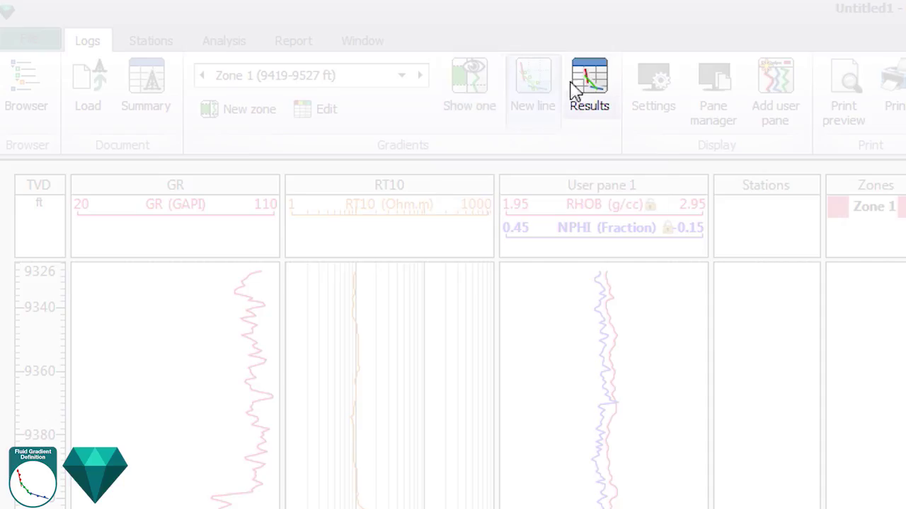
{"action": "left_click", "coordinate": [245, 39]}
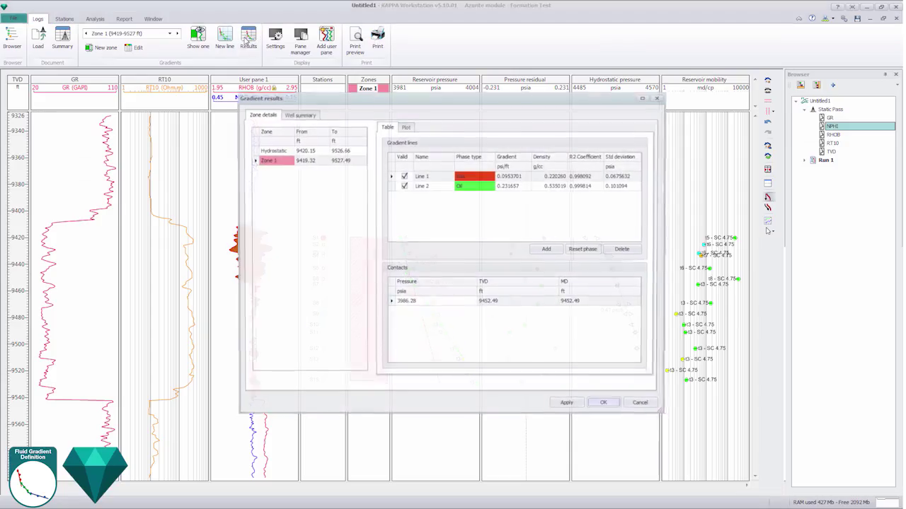
{"action": "left_click", "coordinate": [598, 405]}
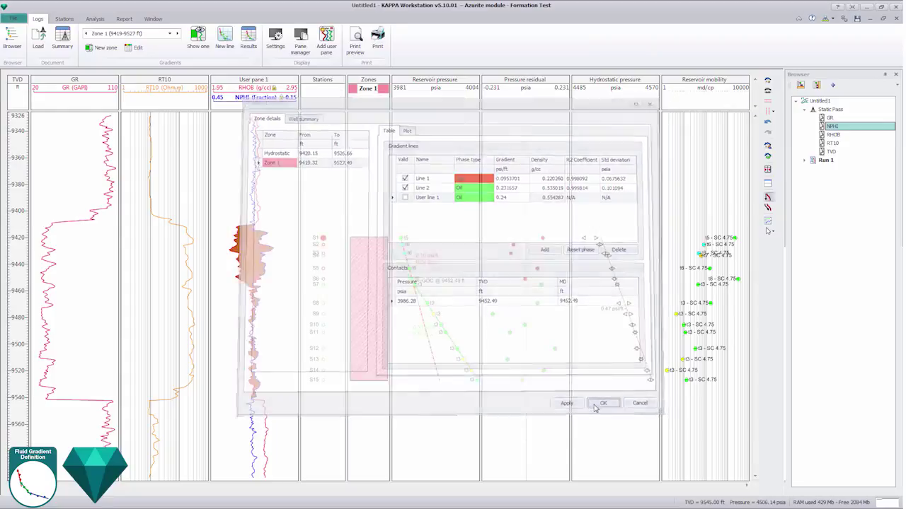